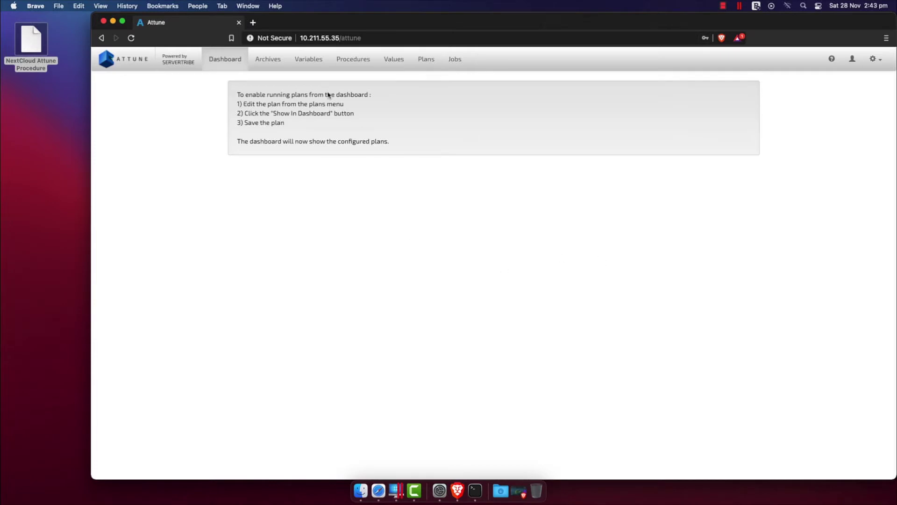
Navigate via the Archives section to the Procedures page's Create New Procedure form.
left_click(273, 63)
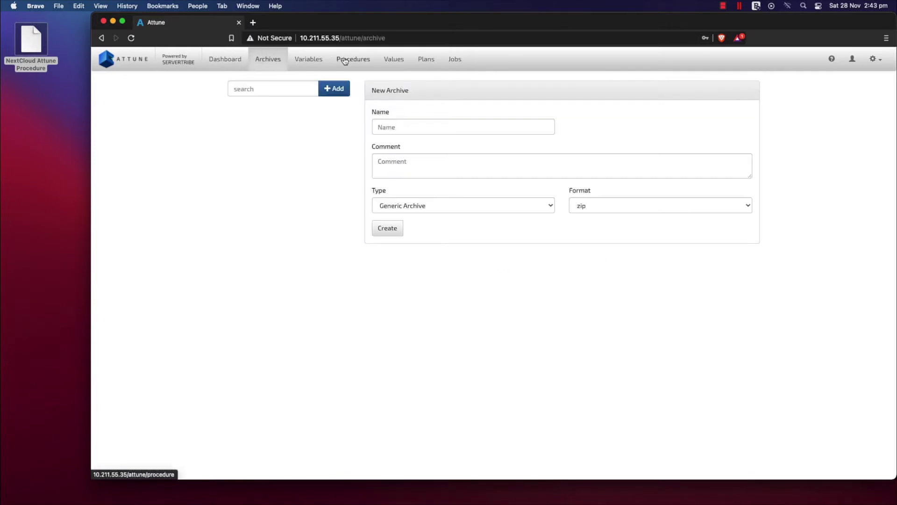
left_click(350, 61)
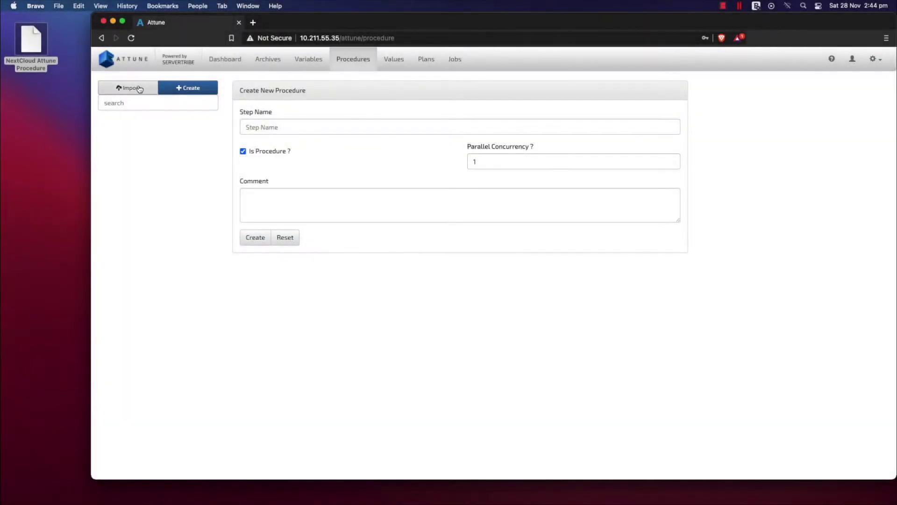
Load the NextCloud Attune Procedure file from the desktop into the import dialog and review its steps.
left_click(130, 89)
mouse_move(35, 38)
left_mouse_down()
mouse_move(40, 136)
mouse_move(418, 116)
left_mouse_up()
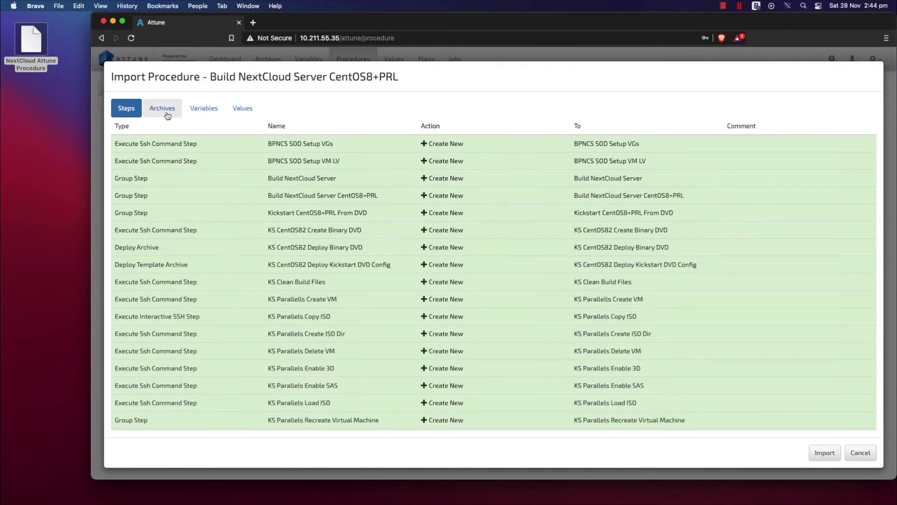
scroll(171, 210, "down", 5)
scroll(176, 236, "down", 5)
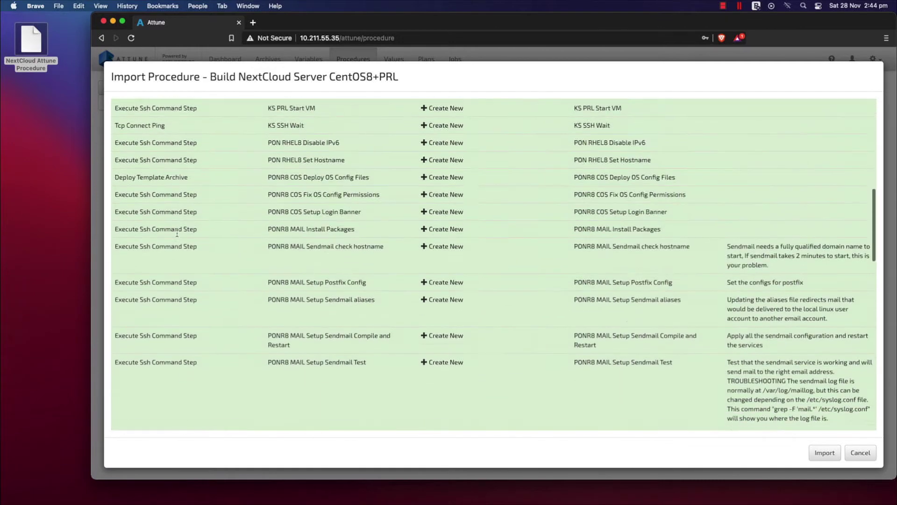
scroll(177, 234, "up", 10)
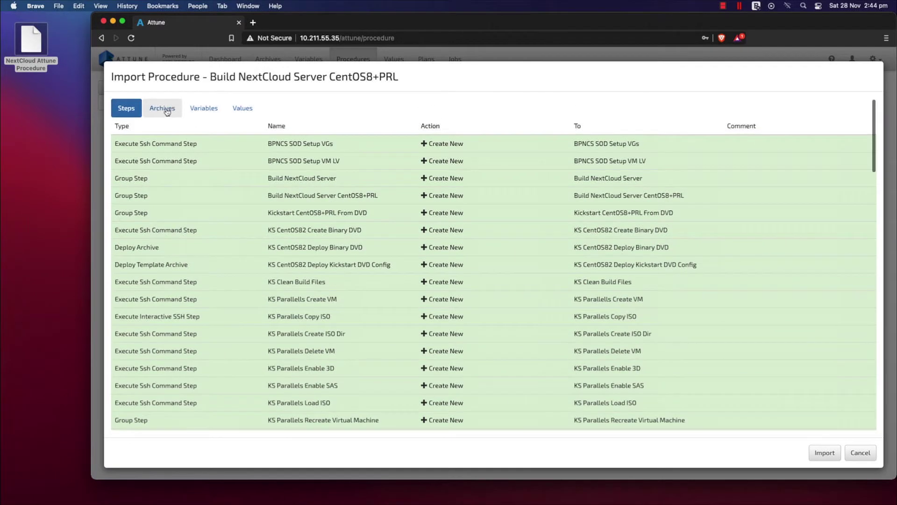
Review the procedure's Archives, Variables and Values, then confirm the import.
left_click(165, 109)
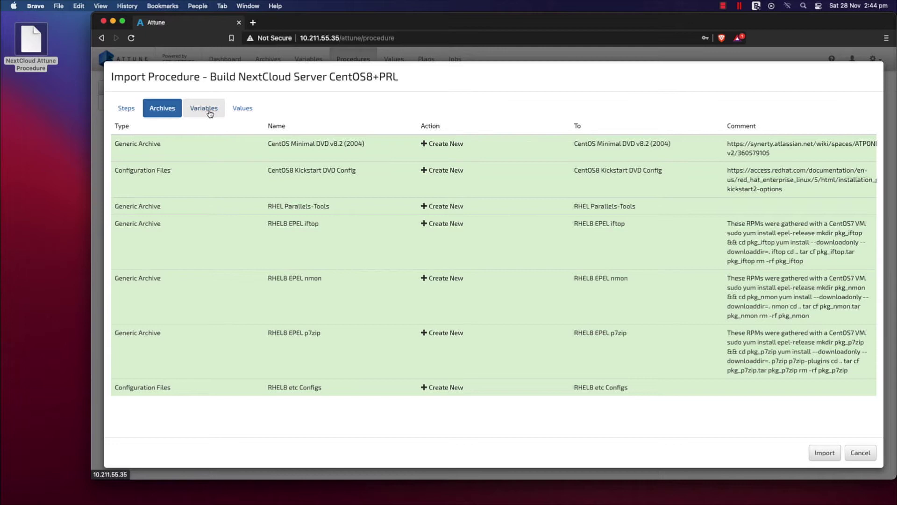
left_click(210, 114)
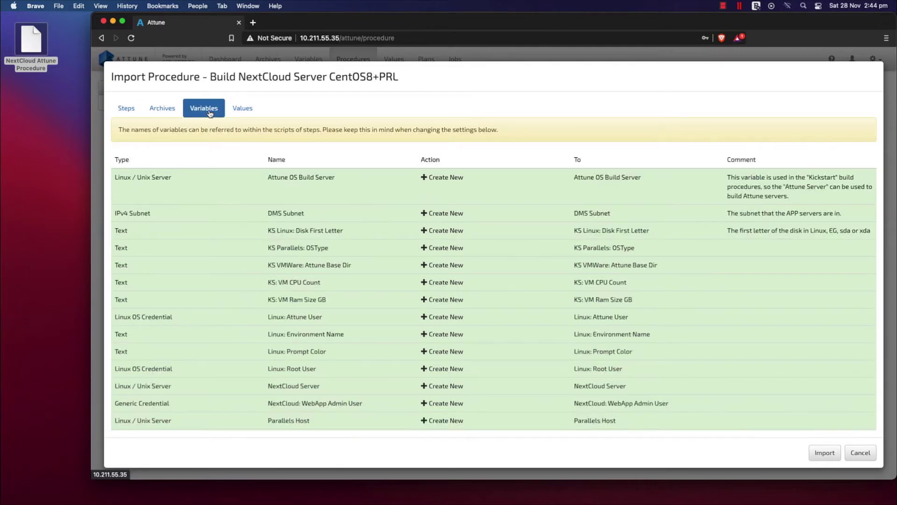
left_click(243, 110)
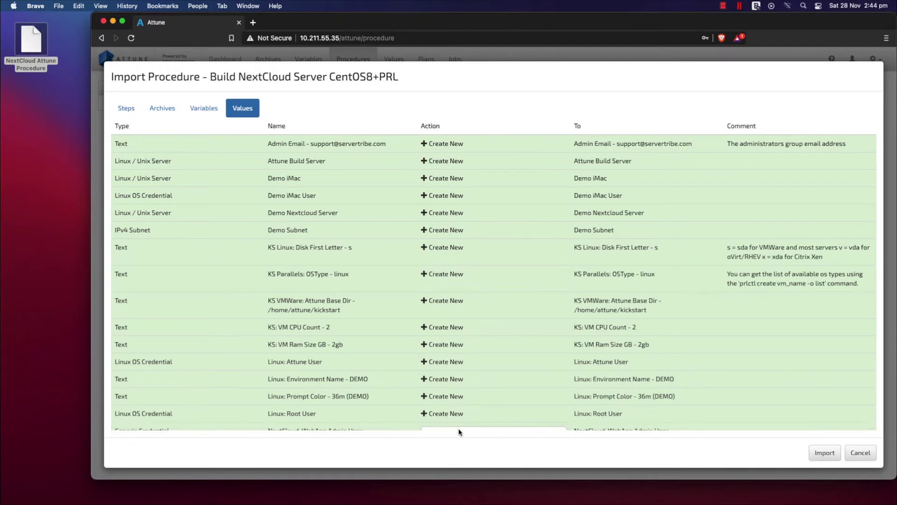
scroll(474, 316, "down", 5)
scroll(474, 316, "up", 5)
scroll(537, 348, "down", 5)
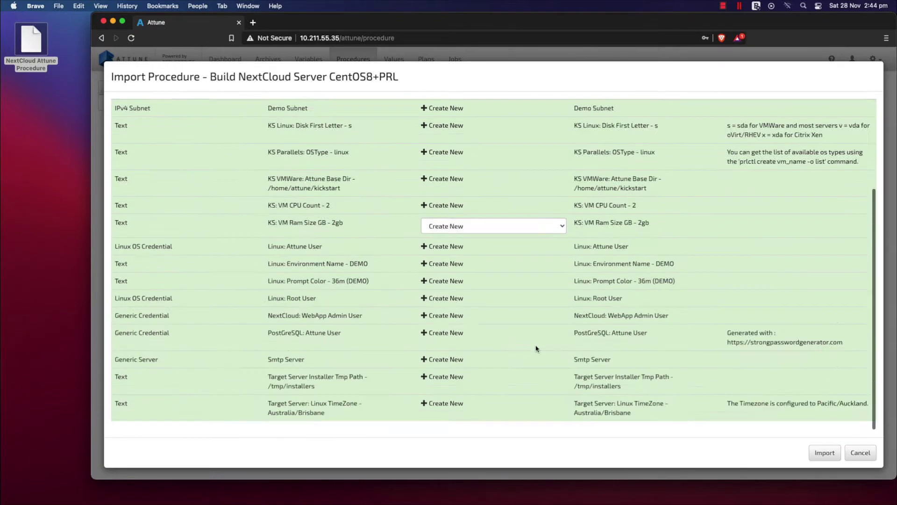
left_click(825, 452)
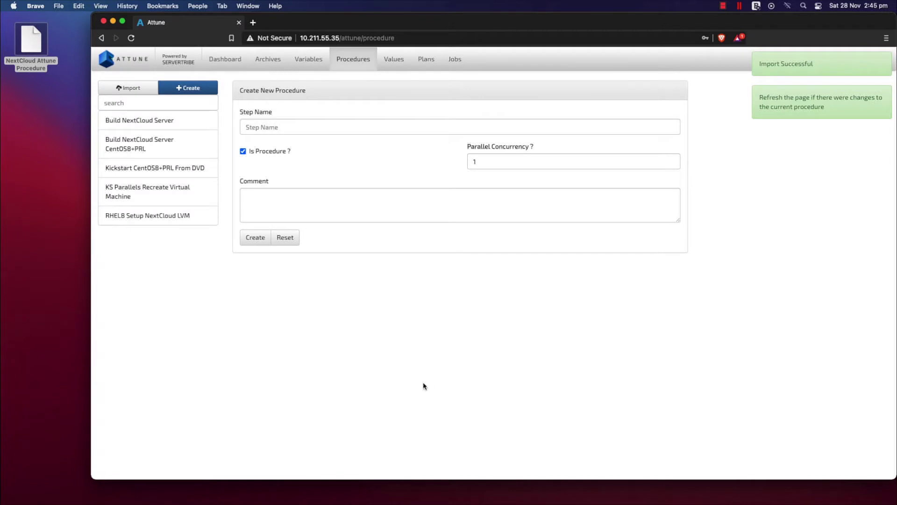
In Build NextCloud Server CentOS8+PRL, open the Kickstart DVD Config step's ks.cfg and check its root password line.
left_click(139, 144)
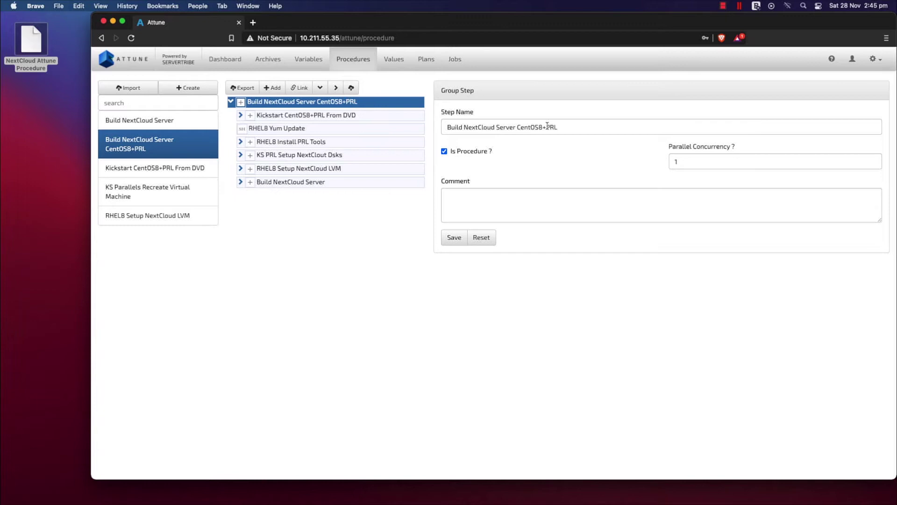
left_click(243, 116)
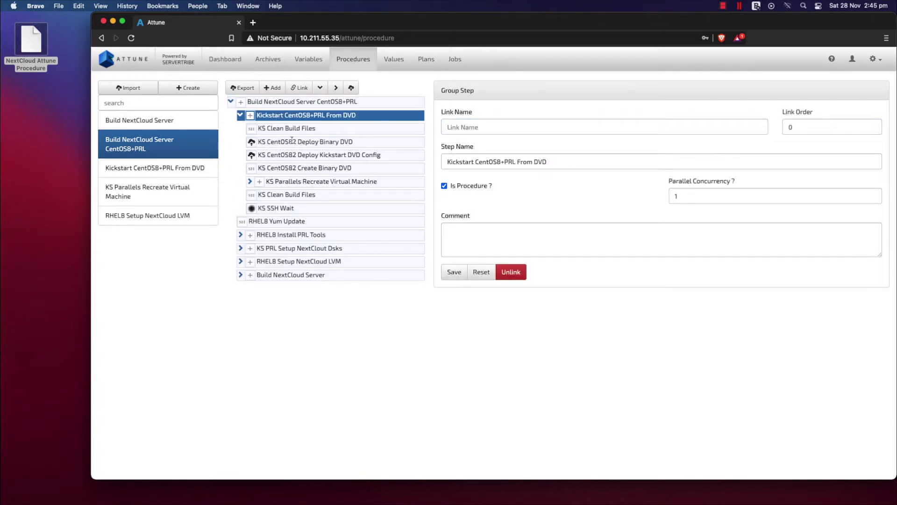
left_click(327, 142)
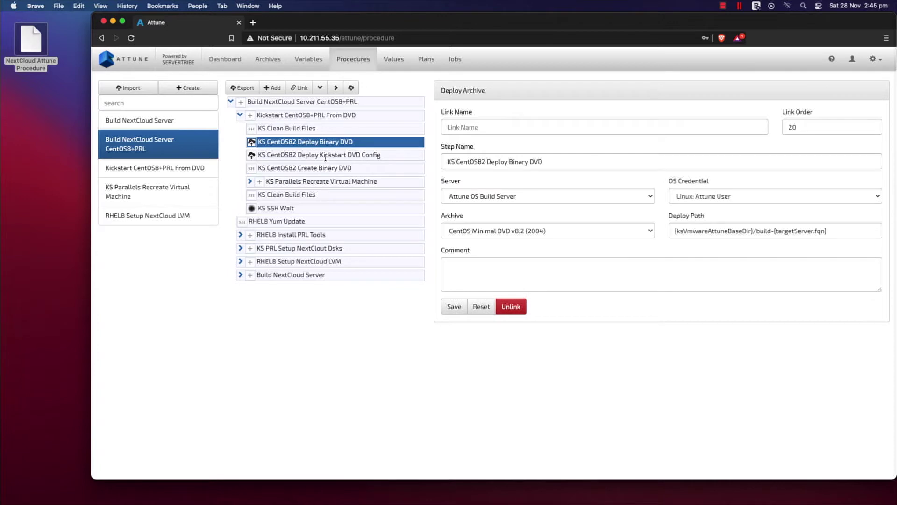
left_click(326, 156)
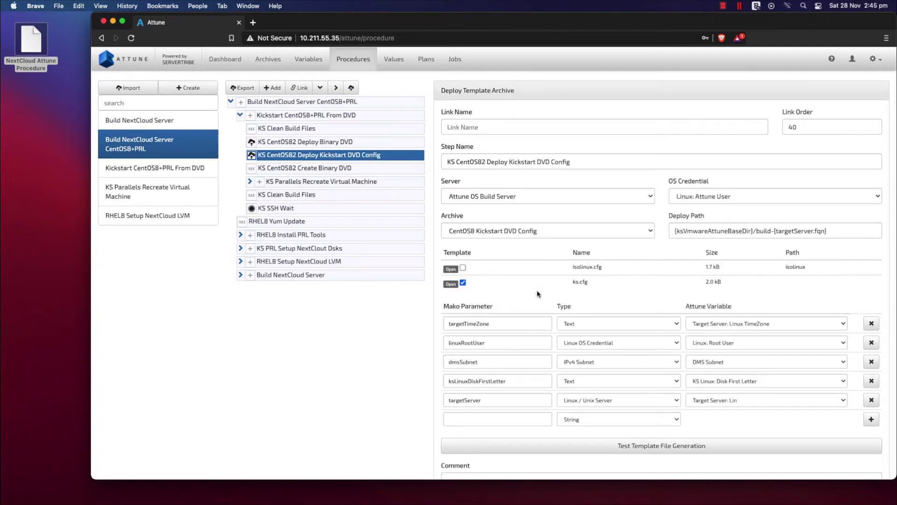
left_click(450, 284)
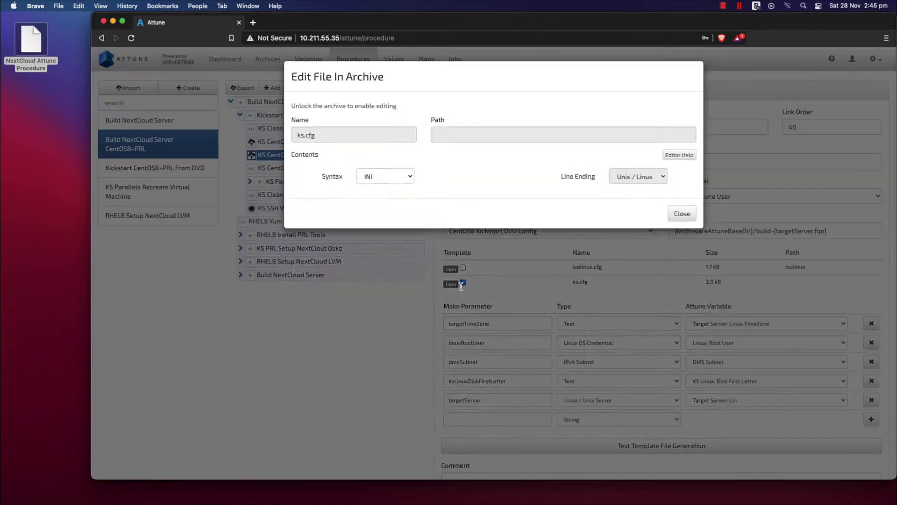
left_click_drag(379, 232, 472, 232)
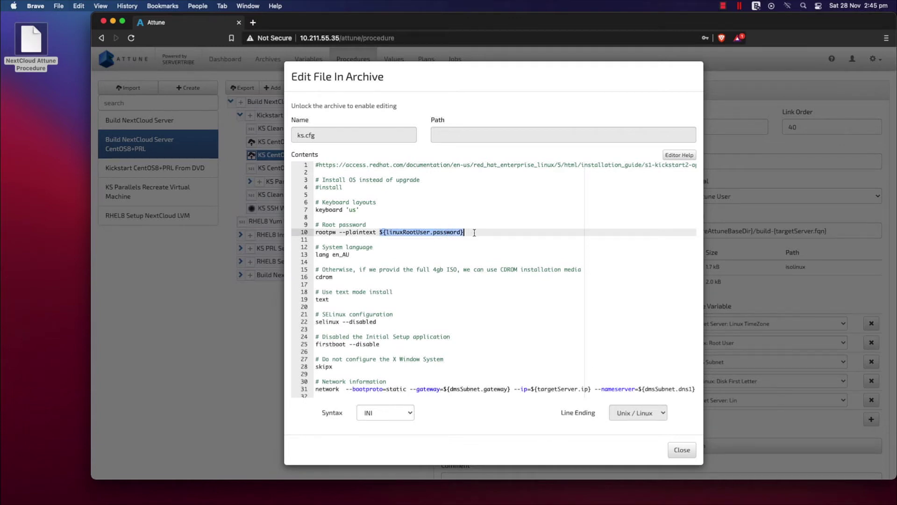
left_click(682, 451)
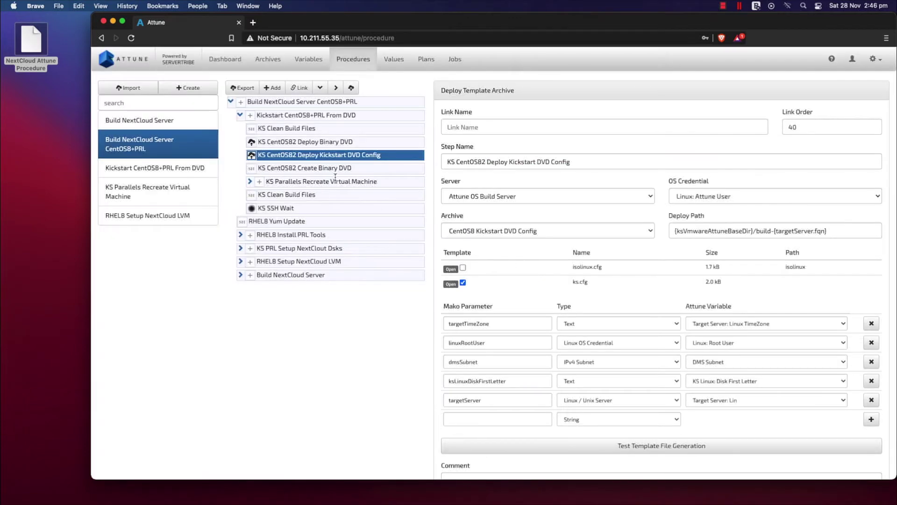
Review the KS Parallels Create VM and StartVM scripts, then collapse the Kickstart group.
left_click(314, 168)
left_click(250, 181)
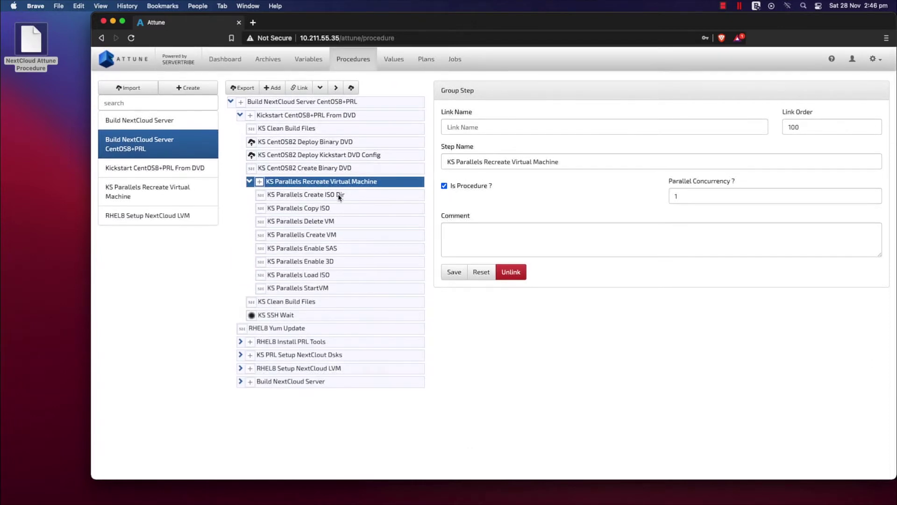
left_click(336, 236)
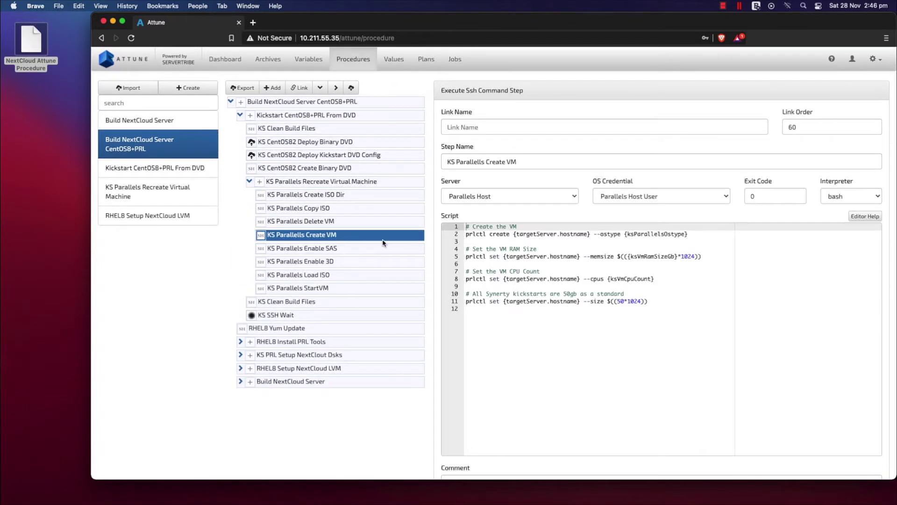
left_click(337, 287)
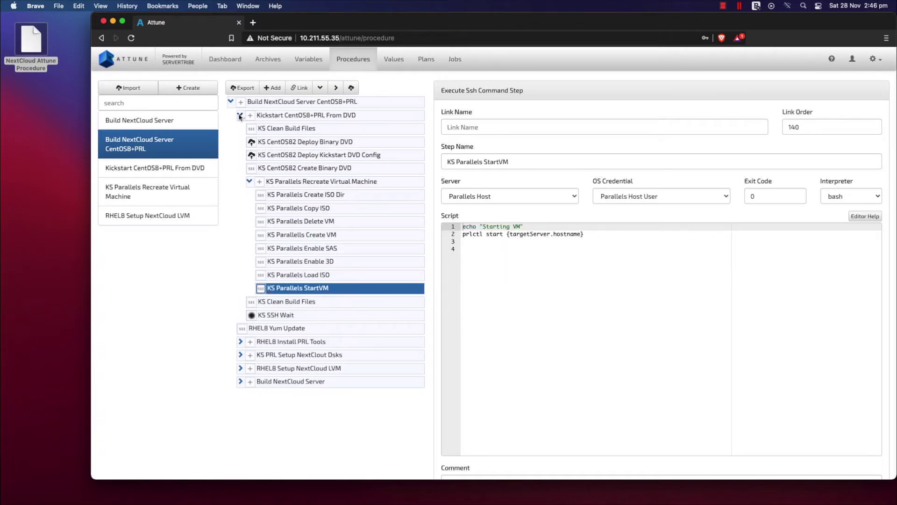
left_click(240, 116)
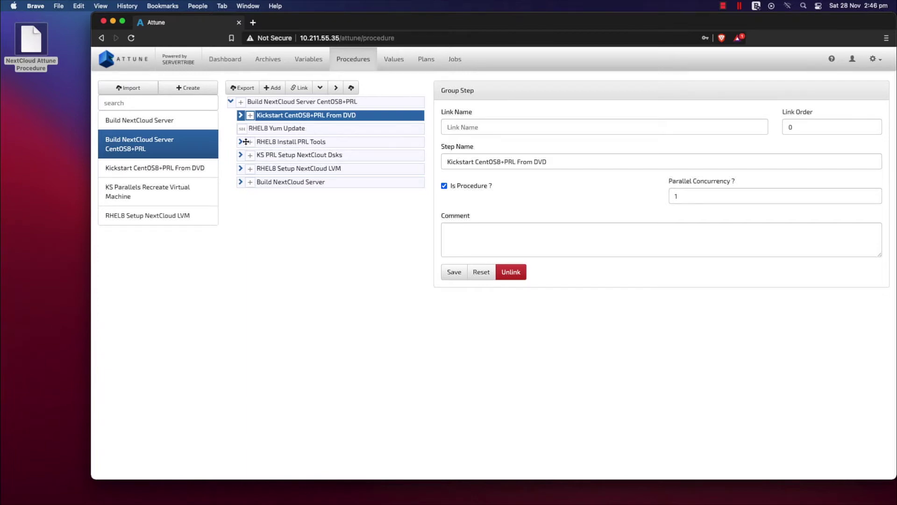
View the KS PRL Add NextCloud Disks script that adds two 100gb disks.
left_click(318, 142)
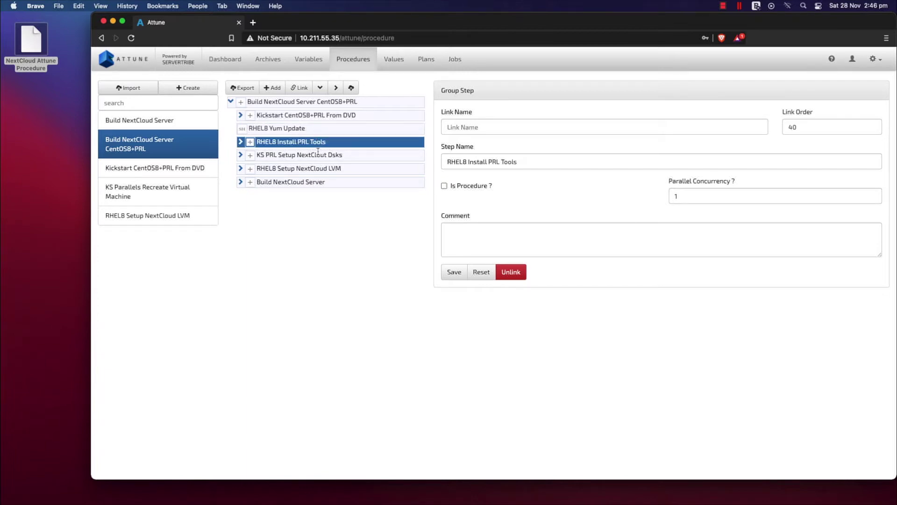
left_click(241, 155)
left_click(315, 182)
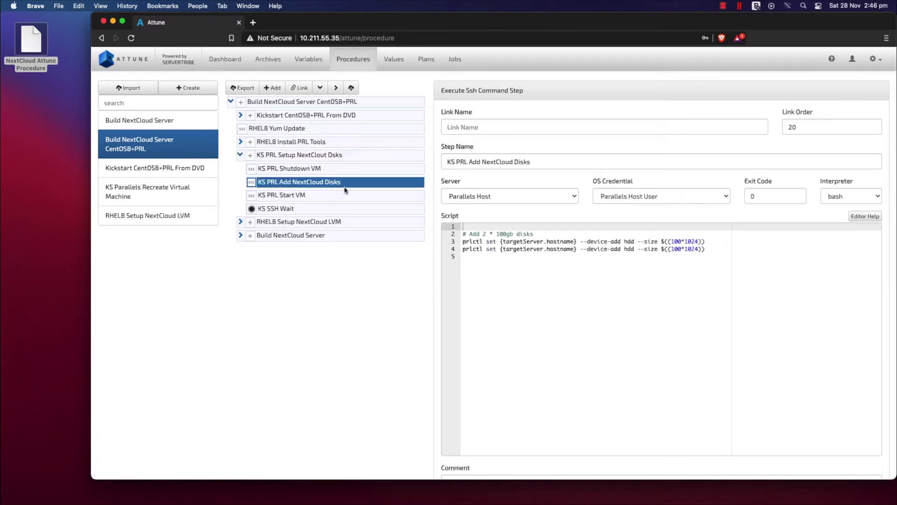
left_click(241, 155)
Expand Build NextCloud Server and read the EPEL, PHP install and SELinux configuration scripts.
left_click(240, 181)
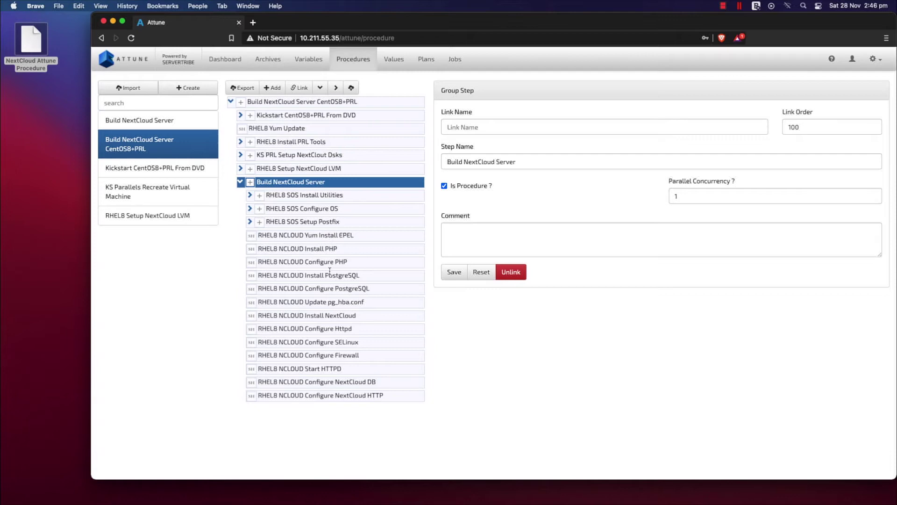
left_click(339, 237)
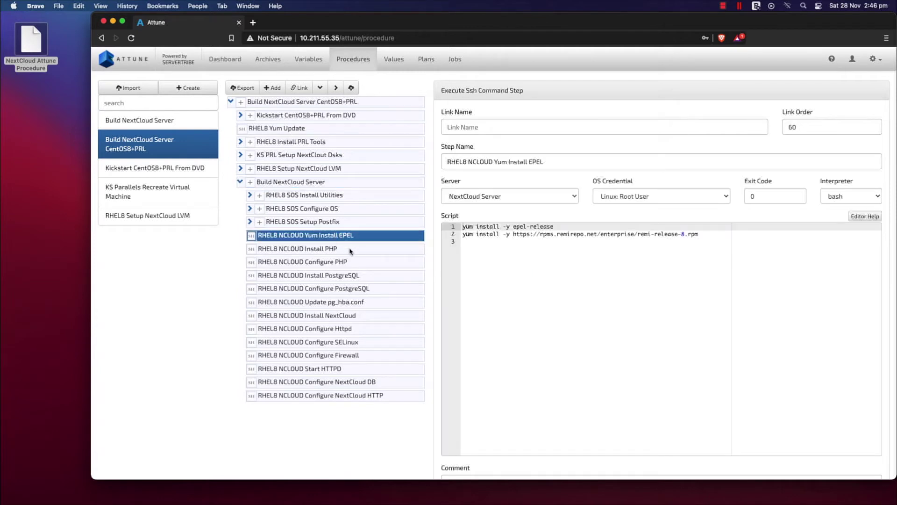
left_click(347, 249)
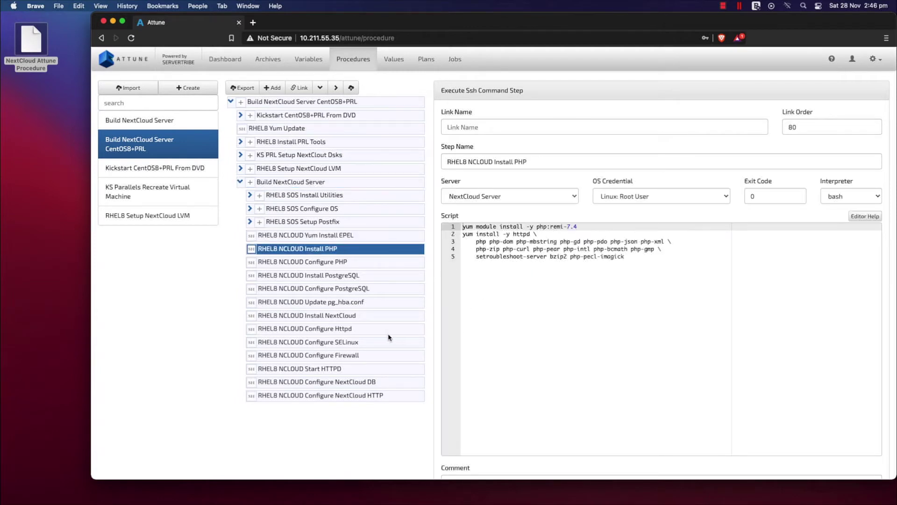
left_click(364, 343)
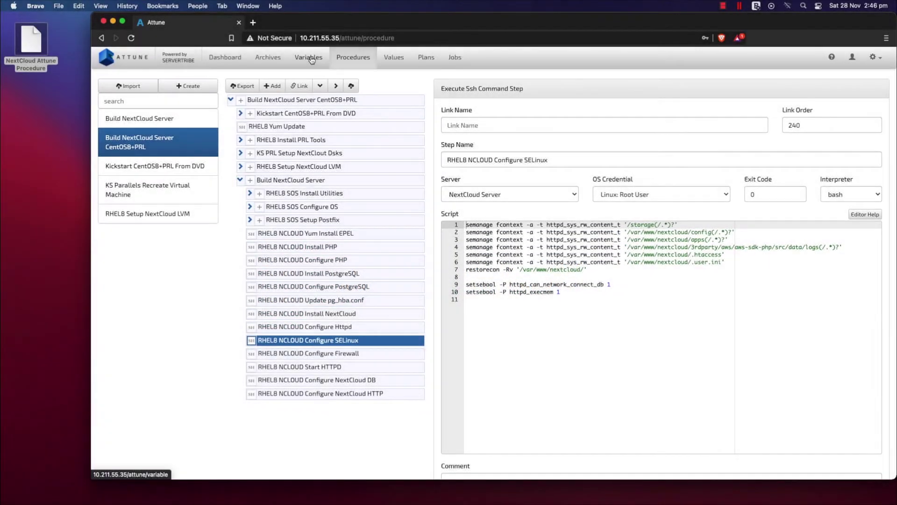
Inspect the Linux: Root User, NextCloud Server and Parallels Host variables, then switch to Values.
left_click(311, 60)
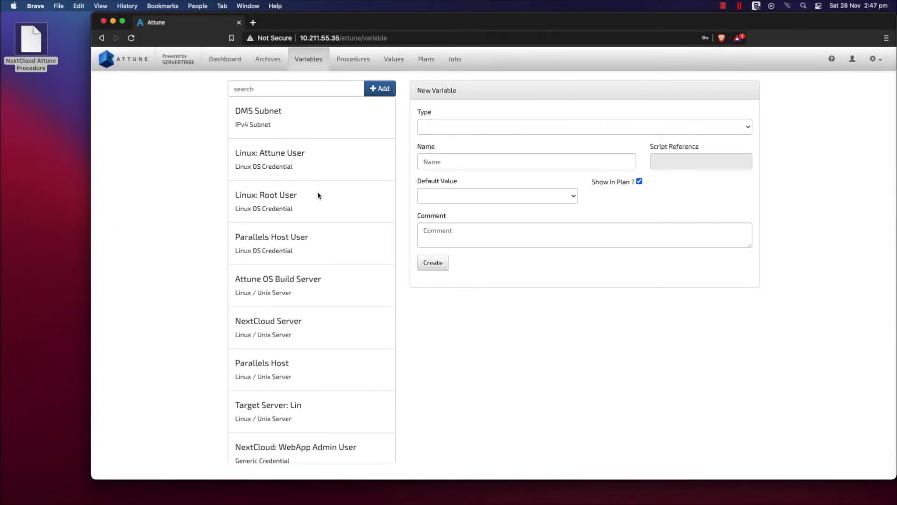
left_click(284, 206)
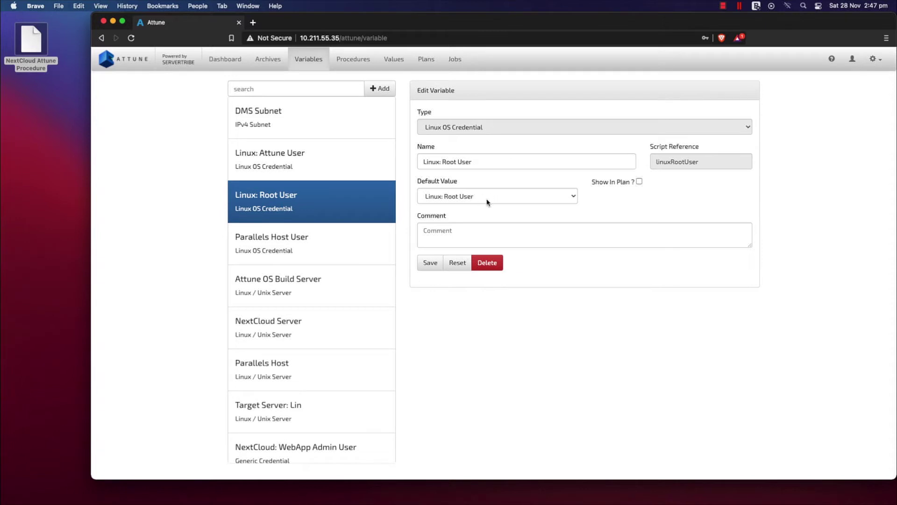
scroll(271, 237, "down", 3)
scroll(281, 238, "up", 3)
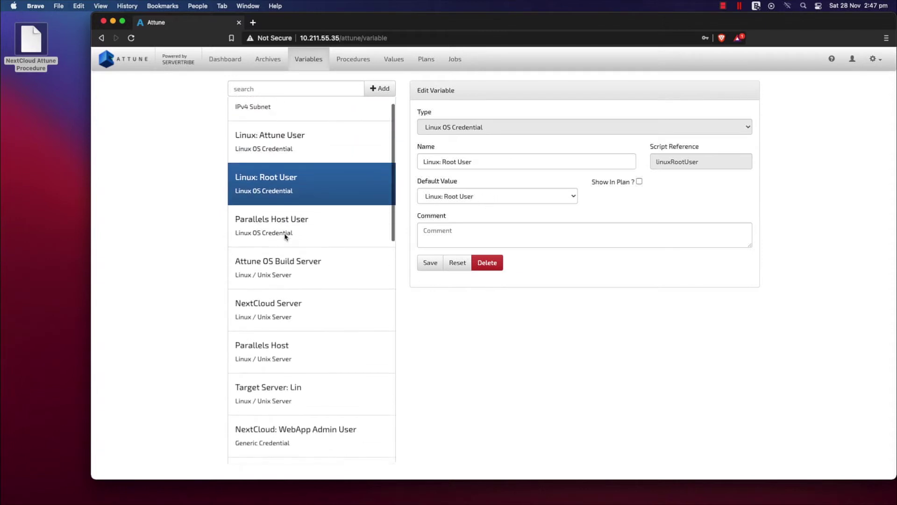
scroll(280, 208, "down", 3)
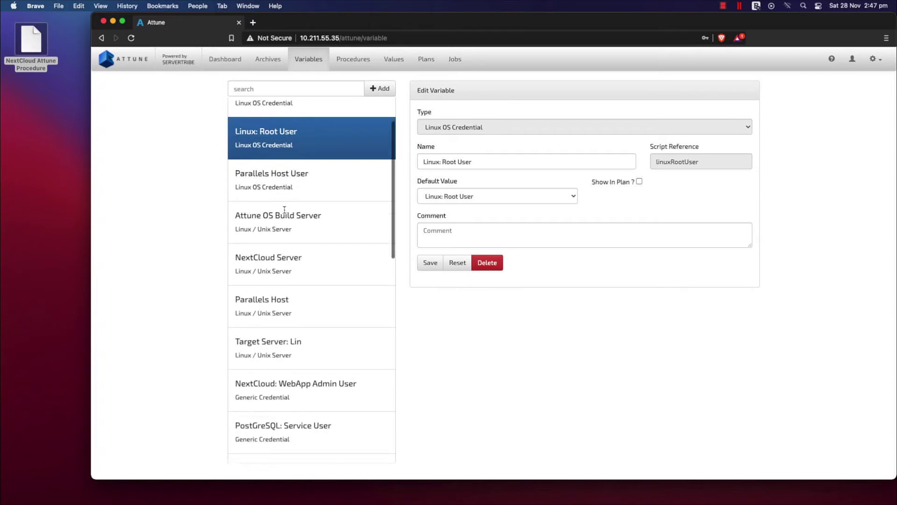
left_click(280, 255)
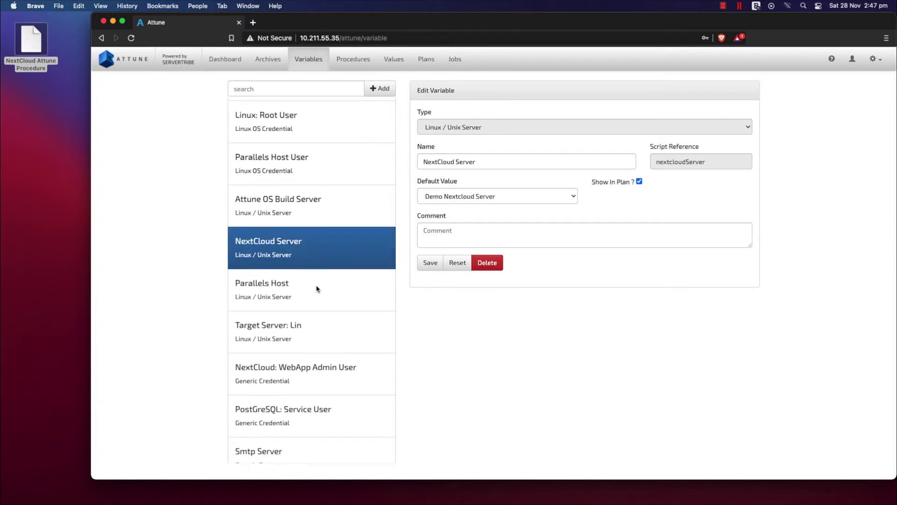
scroll(316, 290, "up", 2)
left_click(265, 360)
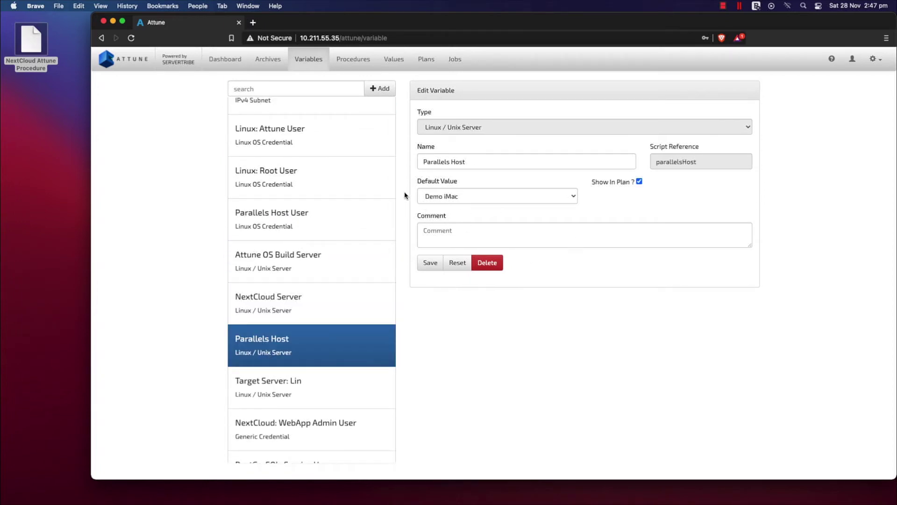
left_click(394, 59)
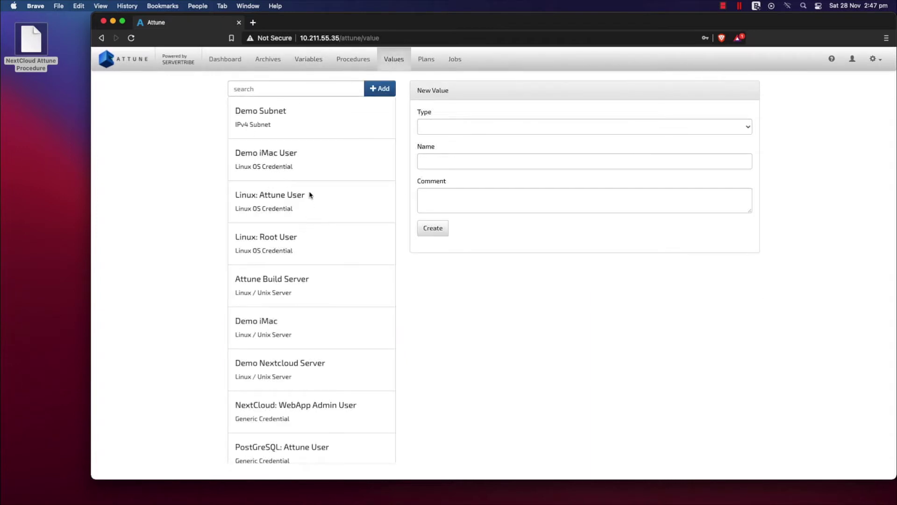
Set new passwords on the Linux: Attune User and Linux: Root User credentials.
left_click(309, 195)
left_click(449, 230)
type("*******")
key("Return")
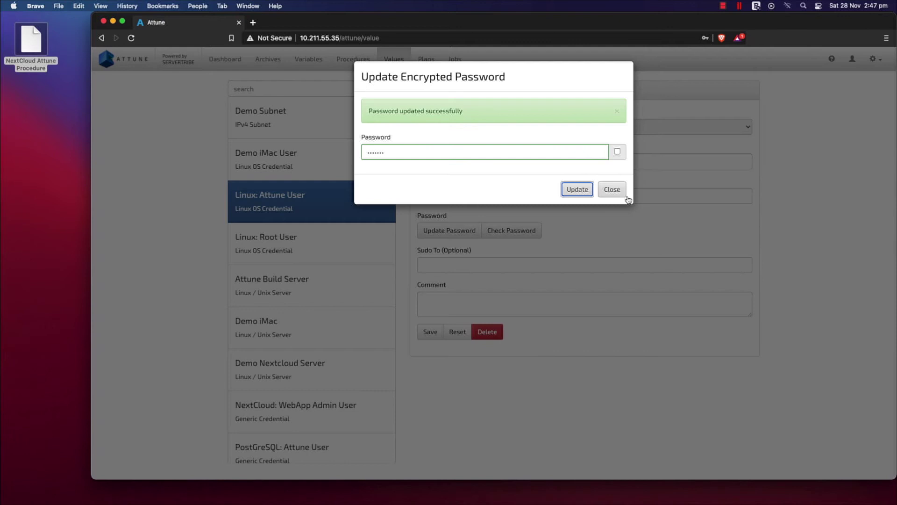
left_click(625, 194)
left_click(309, 242)
left_click(449, 230)
type("*******")
key("Return")
key("Escape")
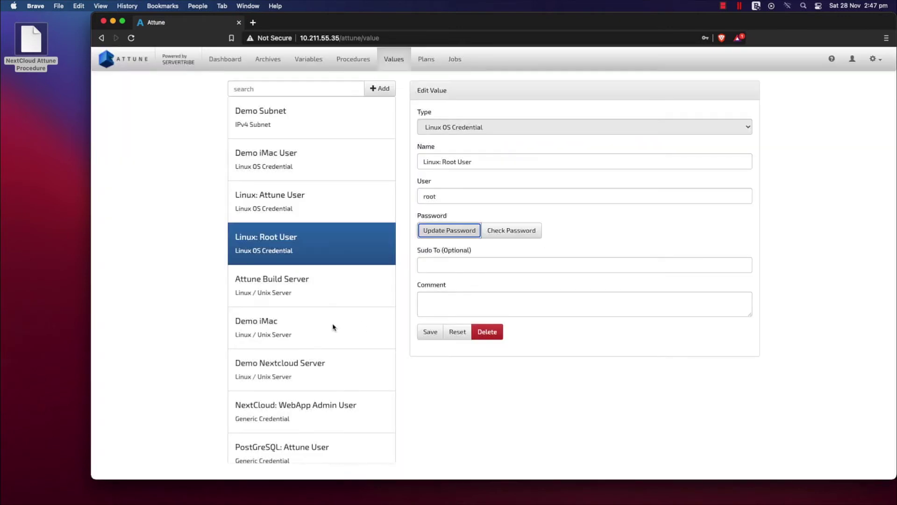
Paste and save a new password for the NextCloud: WebApp Admin User credential.
left_click(366, 286)
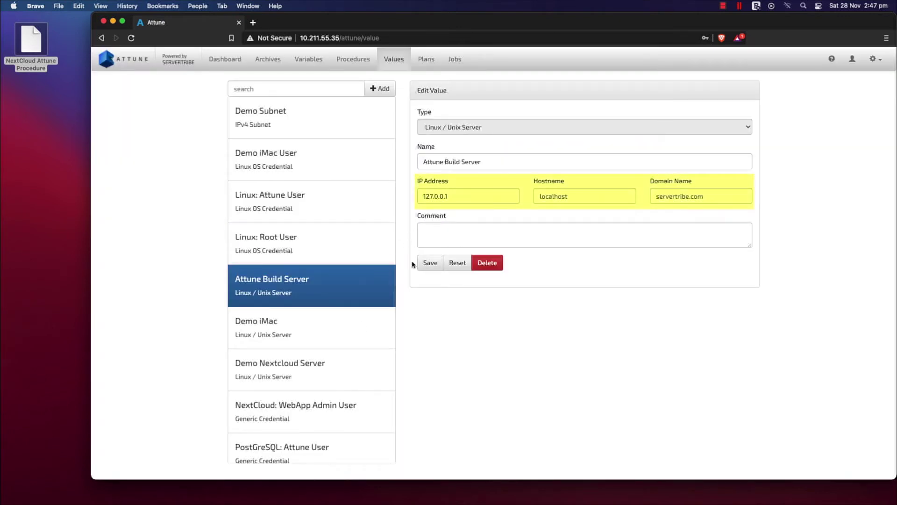
scroll(299, 280, "down", 4)
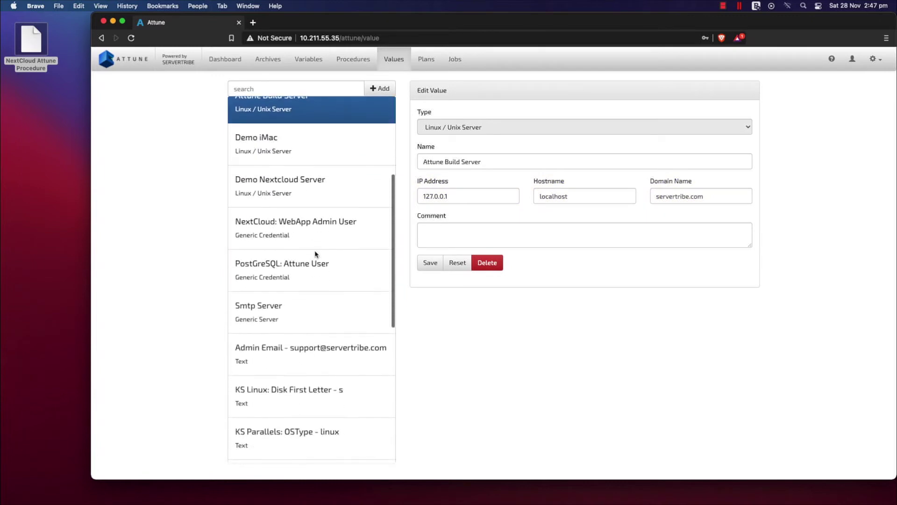
left_click(308, 224)
left_click(446, 230)
key("super+v")
left_click(577, 156)
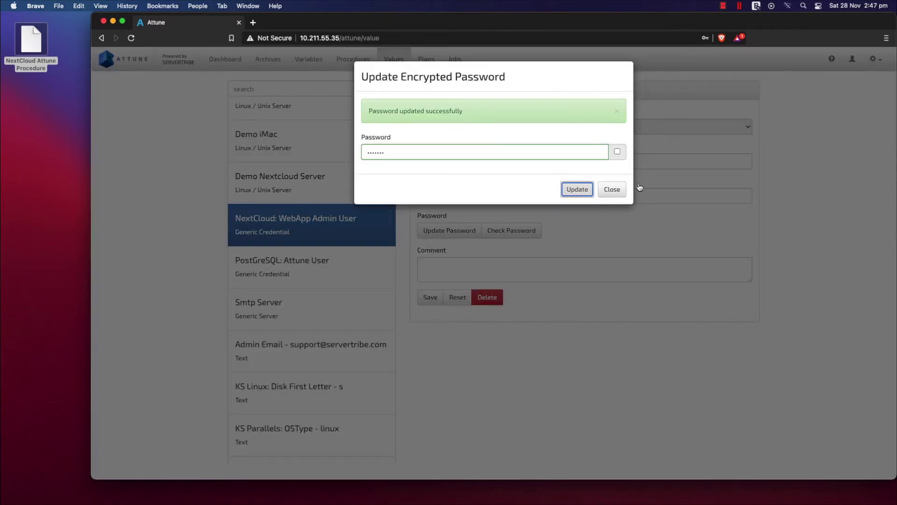
left_click(611, 155)
Paste and save a new PostgreSQL: Attune User password, then start a blank new value.
left_click(312, 266)
left_click(449, 231)
key("super+v")
left_click(577, 155)
left_click(611, 156)
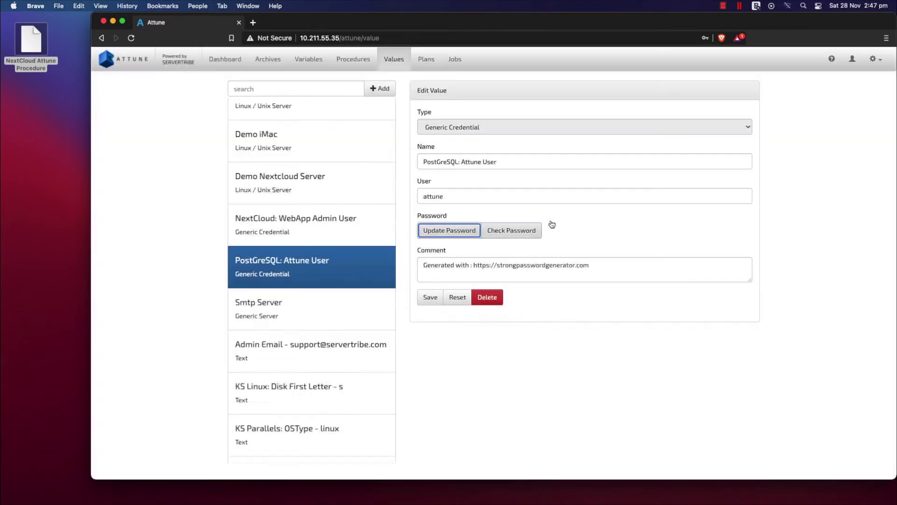
left_click(380, 88)
Create a Server Group value 'DEMO Server Group' containing Demo Nextcloud Server.
left_click(474, 126)
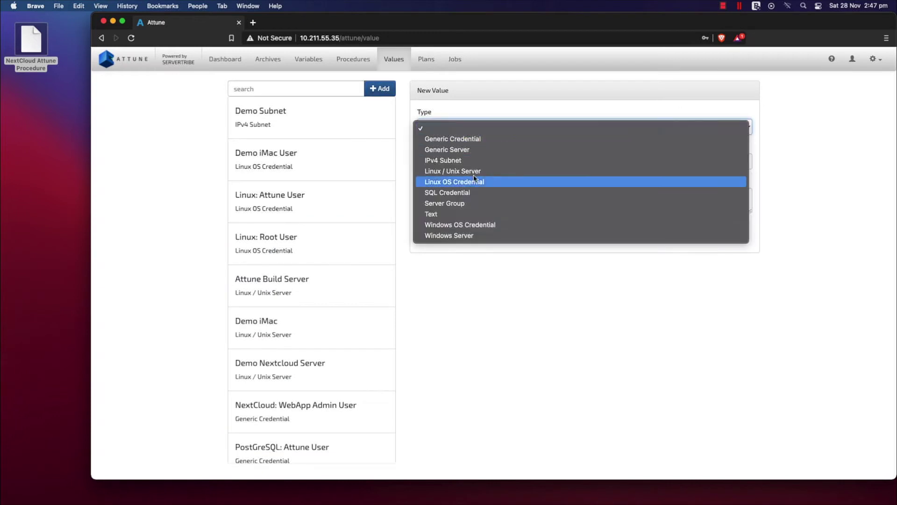
left_click(460, 204)
left_click(447, 162)
type("DEMO Server Group")
left_click(470, 200)
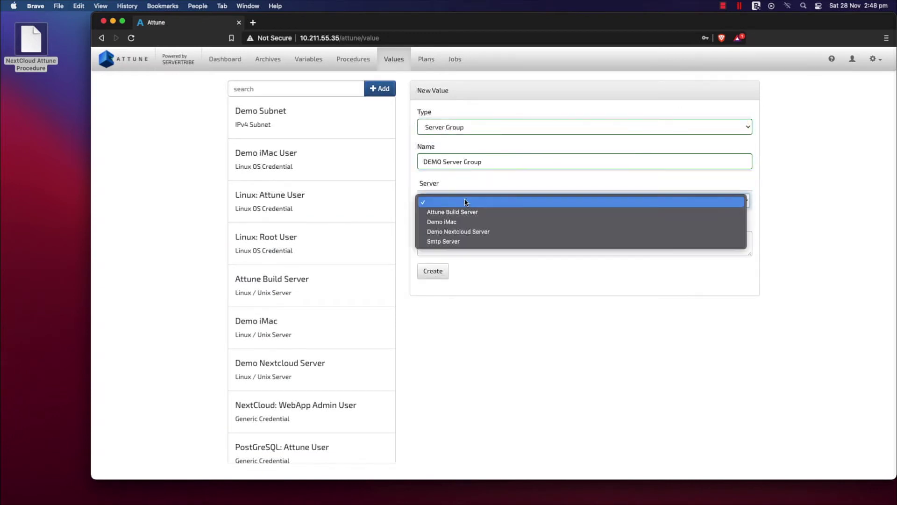
left_click(411, 271)
left_click(433, 289)
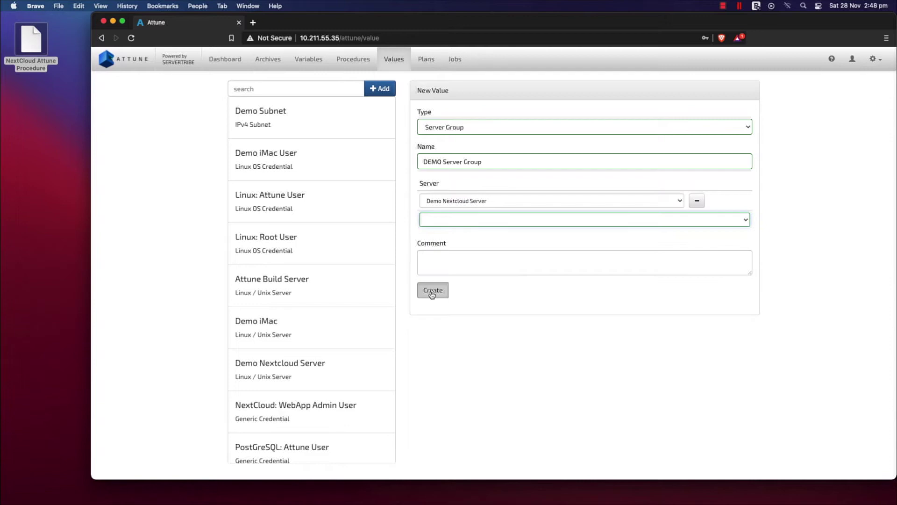
Create an empty Server Group value named 'DEMO NTP Servers'.
left_click(380, 88)
left_click(470, 122)
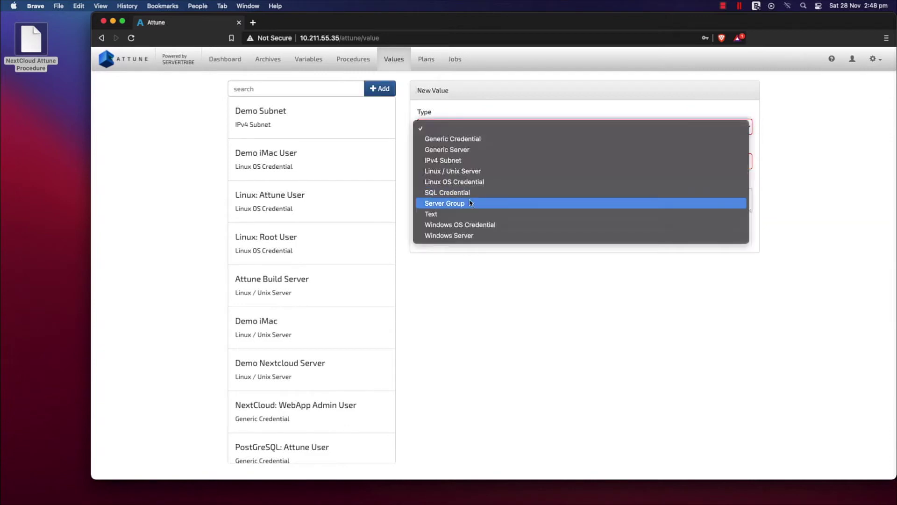
left_click(470, 203)
left_click(458, 159)
type("DEMO NTP Servers")
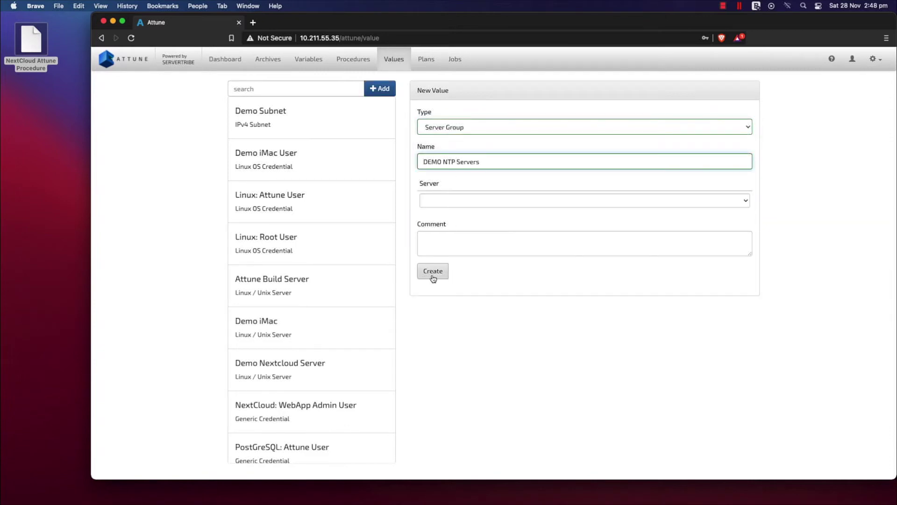
left_click(433, 276)
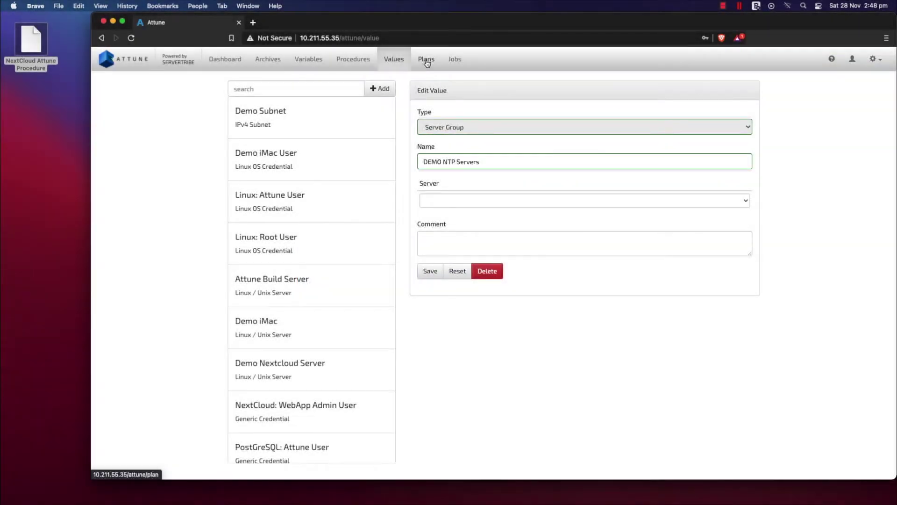
Create a plan 'Build NC-Demo1' based on Build NextCloud Server CentOS8+PRL.
left_click(426, 61)
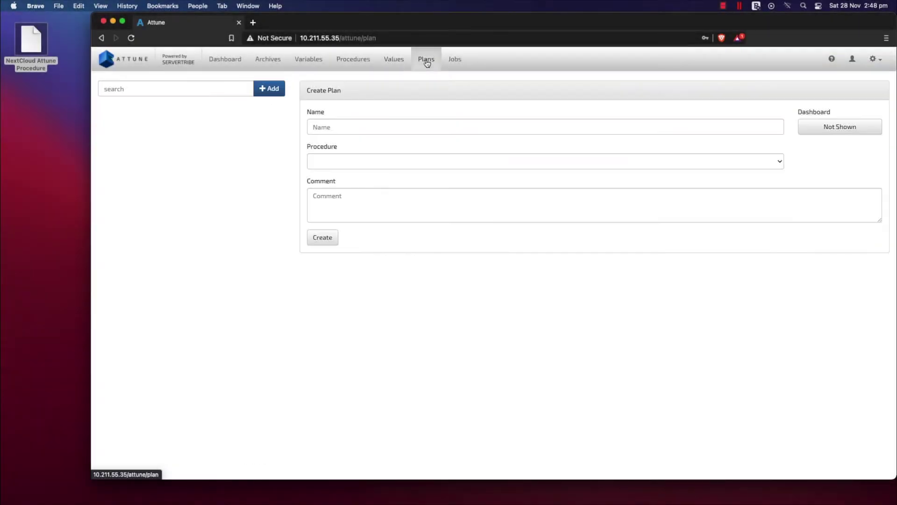
left_click(340, 165)
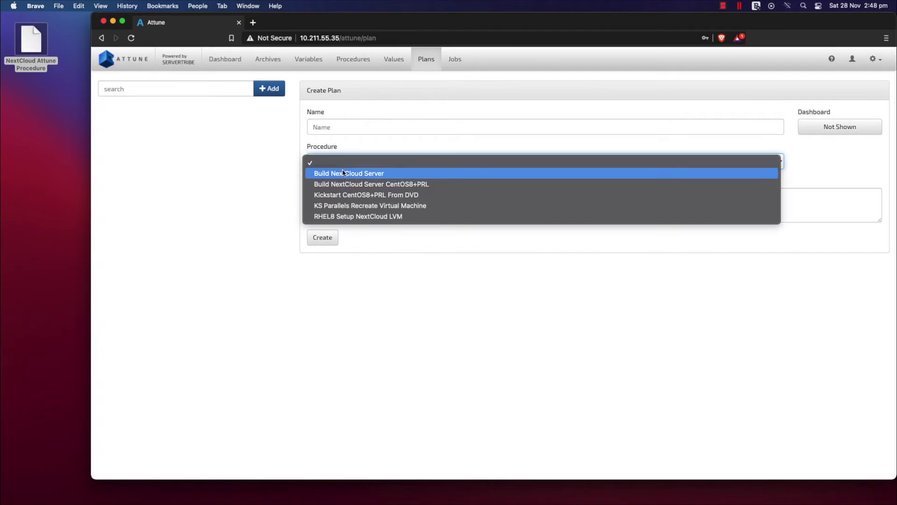
left_click(433, 184)
left_click(410, 132)
type("Build NC-Demo1")
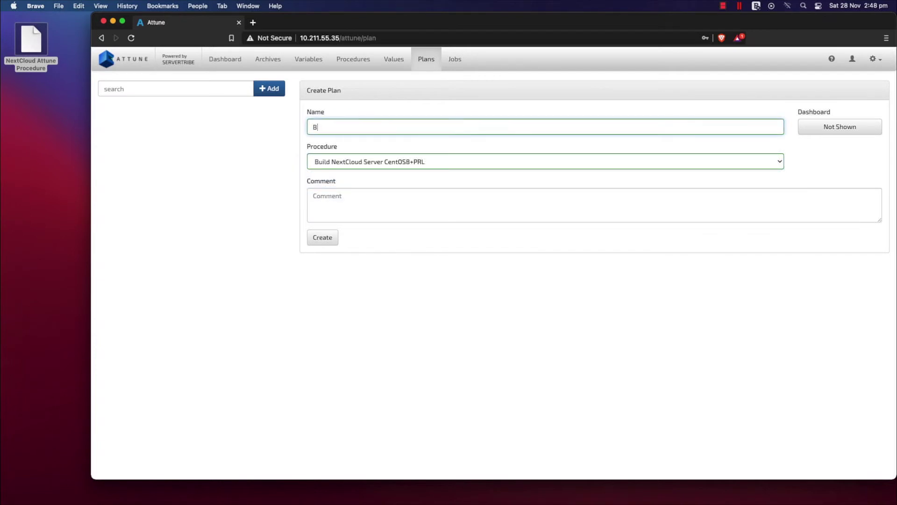
left_click(322, 237)
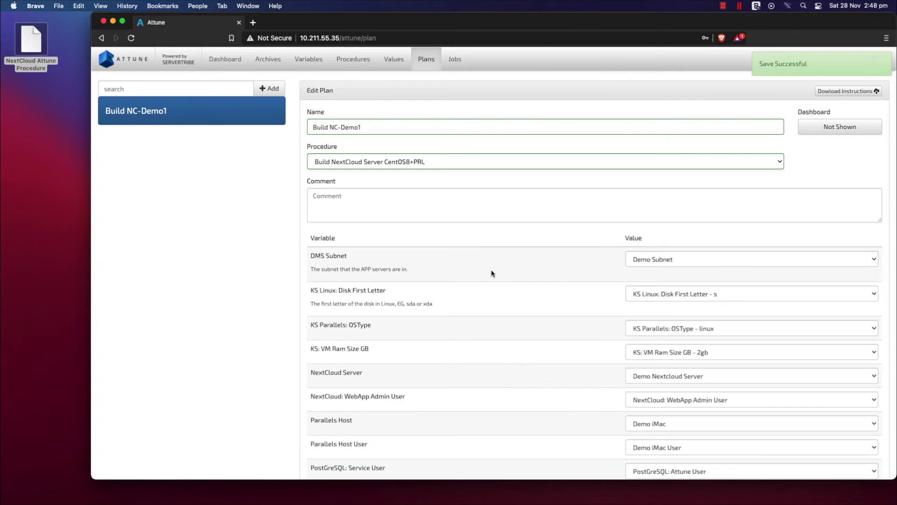
Set Target Environment Servers to DEMO Server Group and both Target Servers to Demo Nextcloud Server, then save.
scroll(752, 388, "down", 5)
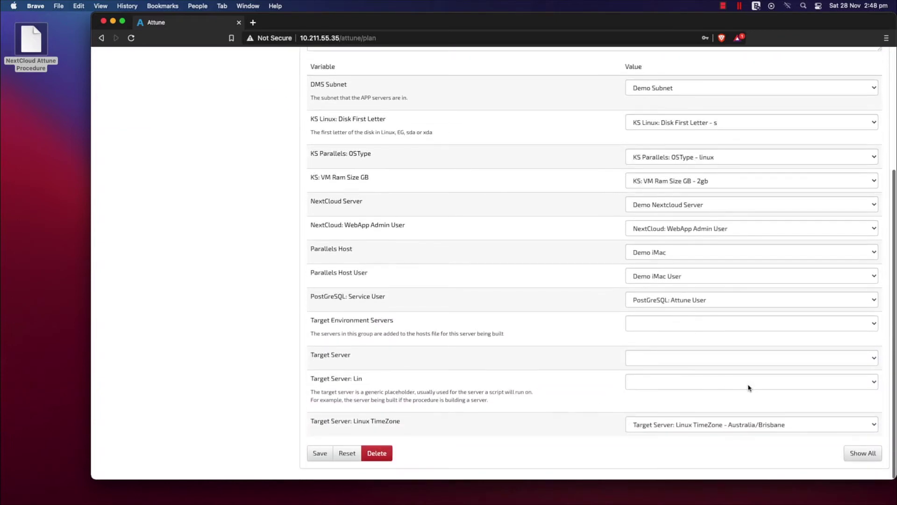
left_click(693, 326)
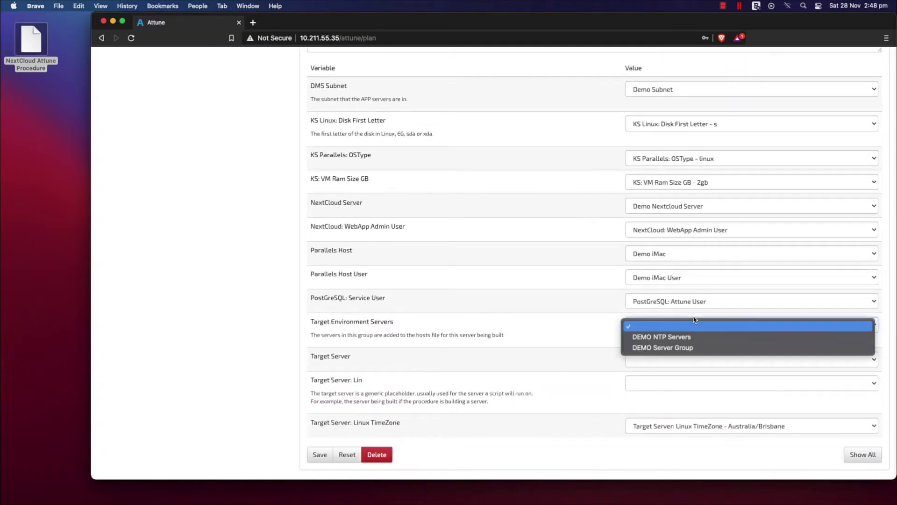
left_click(693, 348)
left_click(666, 361)
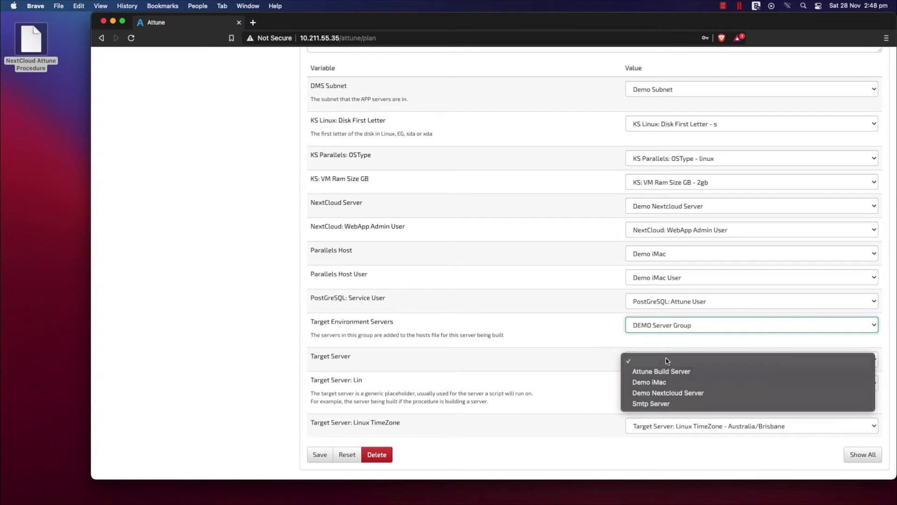
left_click(661, 367)
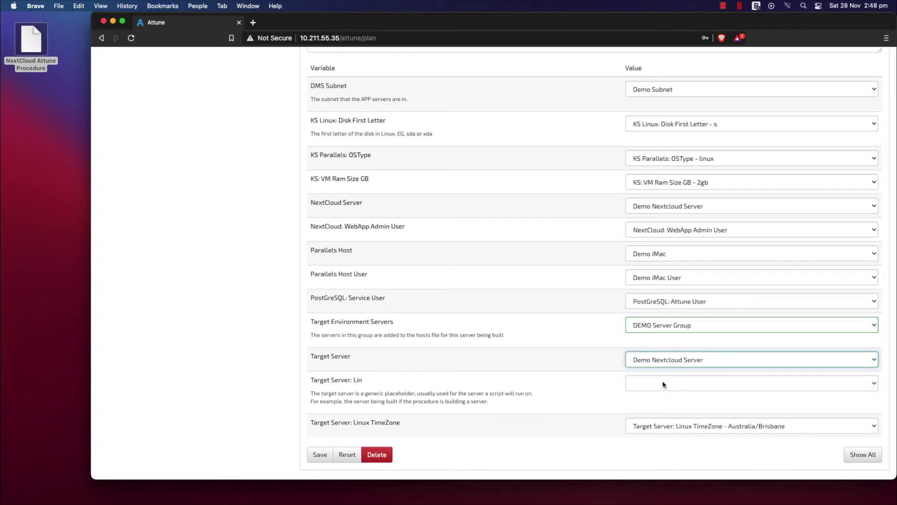
left_click(662, 383)
left_click(698, 417)
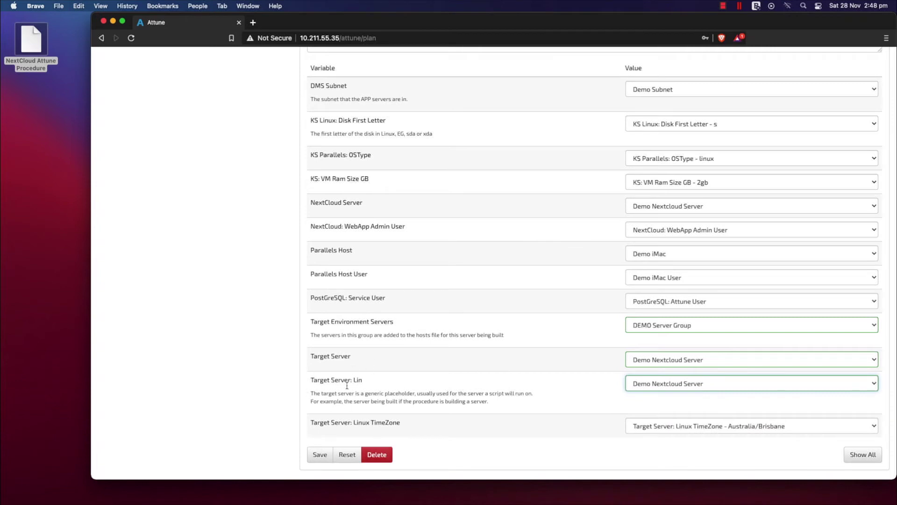
left_click(318, 455)
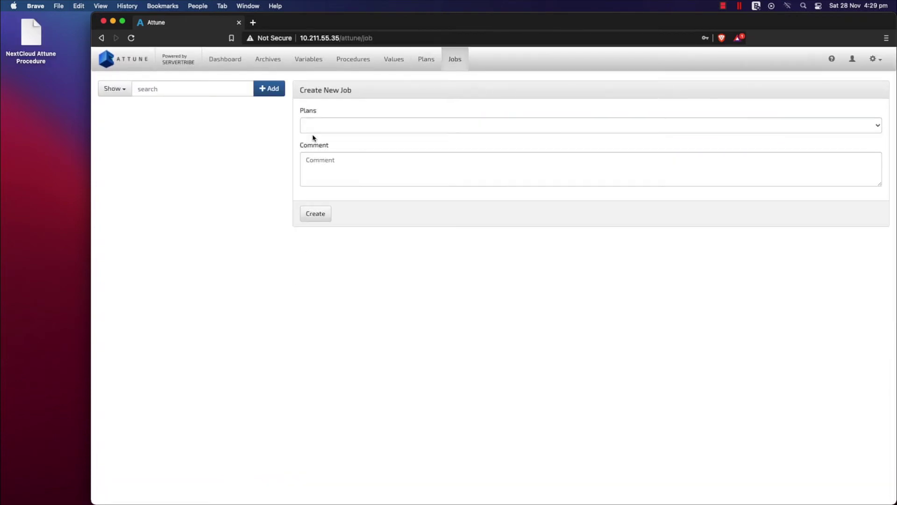
Create a job from the Build NC-Demo1 plan.
left_click(315, 126)
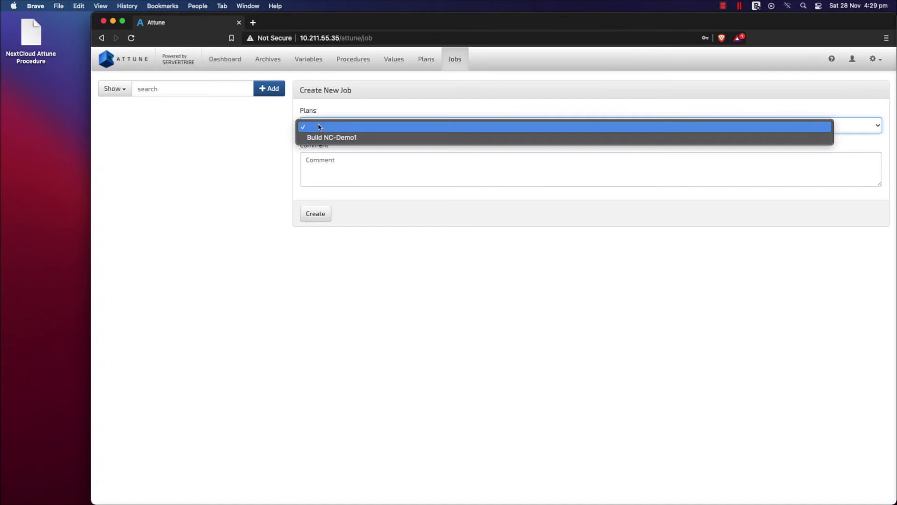
left_click(329, 138)
left_click(316, 215)
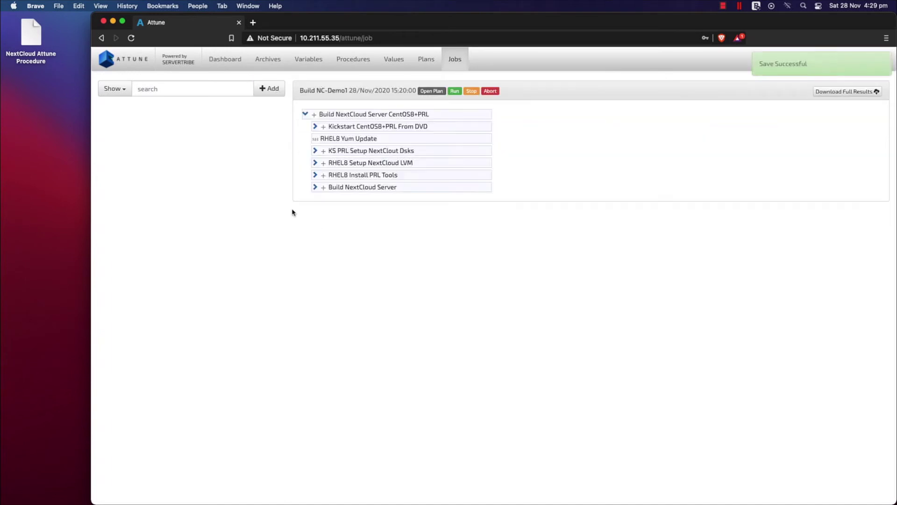
Set the browser zoom to 80% and narrow the window beside the terminal.
left_click(888, 39)
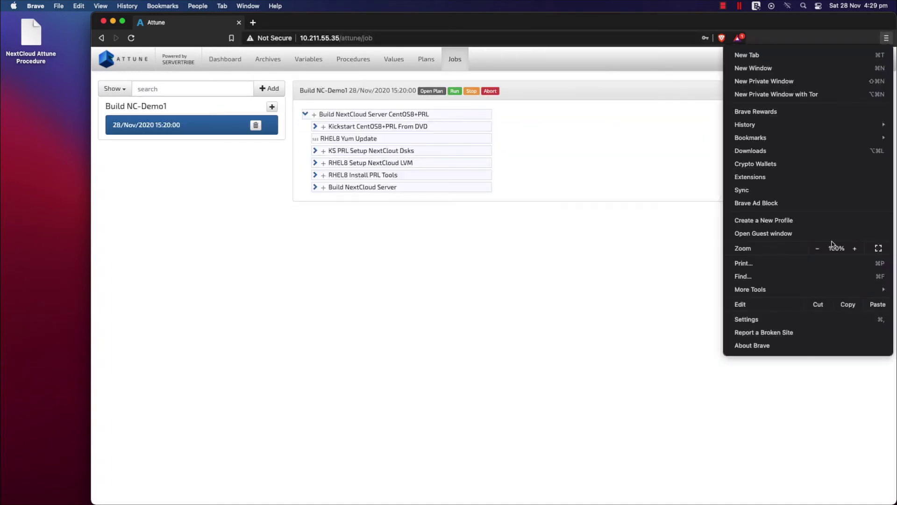
left_click(817, 248)
left_click(817, 248)
left_click(467, 259)
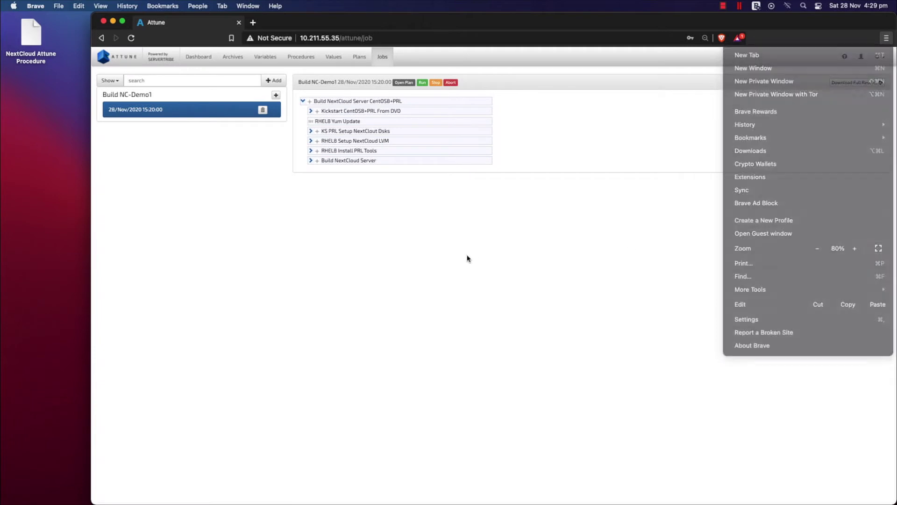
left_click_drag(92, 227, 321, 227)
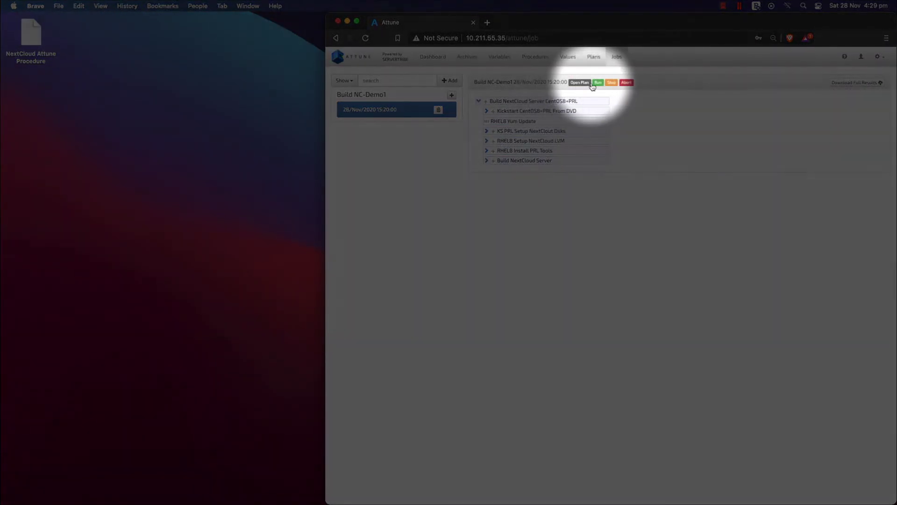
Run the Build NC-Demo1 job until it fails at RHEL8 NCLOUD Install PHP with exit status 1.
left_click(598, 82)
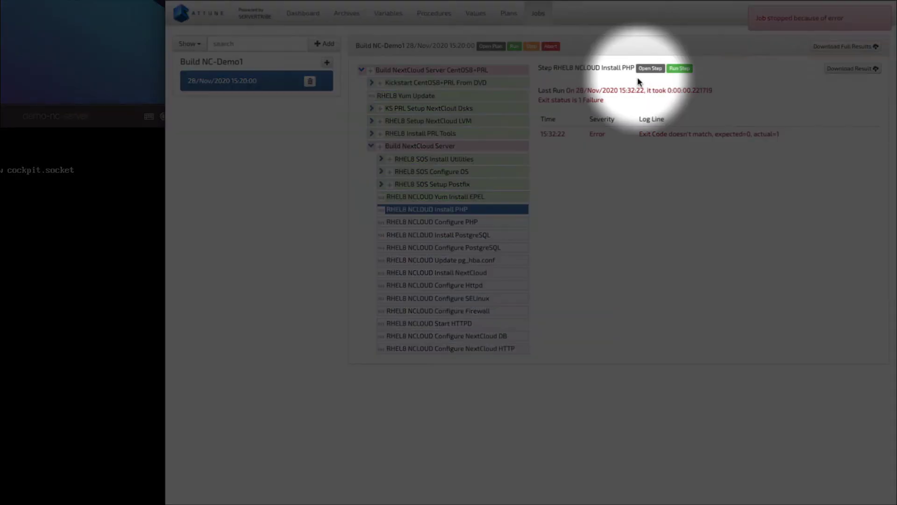
Delete the first three bug lines from the Install PHP script, save, and rerun to BUILD COMPLETE.
left_click(649, 69)
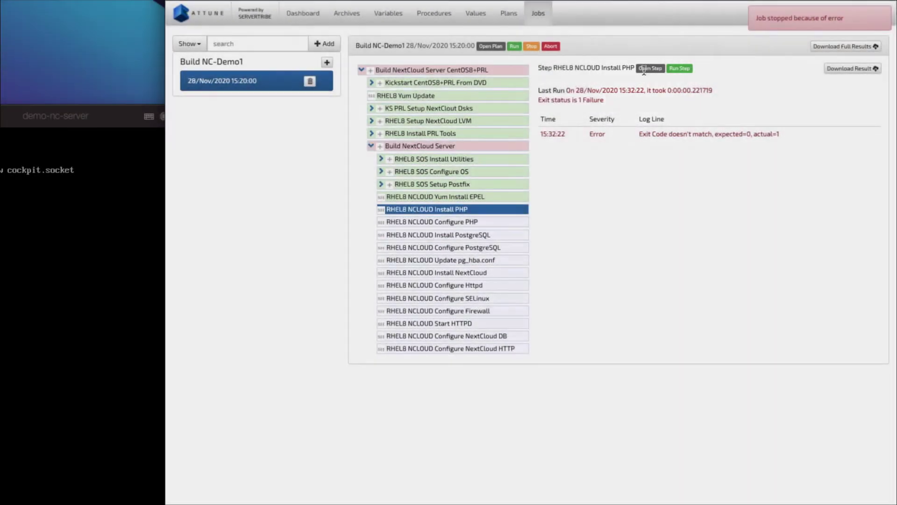
left_click(373, 140)
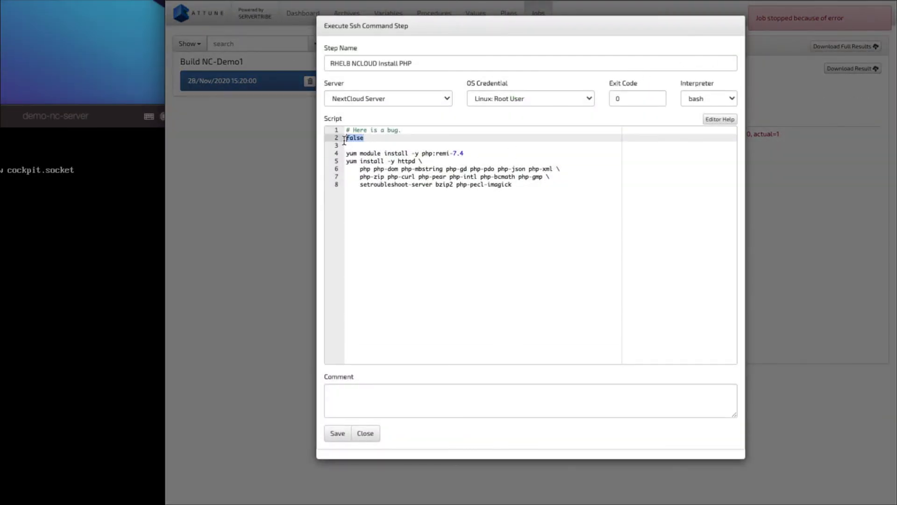
left_click_drag(347, 154, 330, 114)
key("Delete")
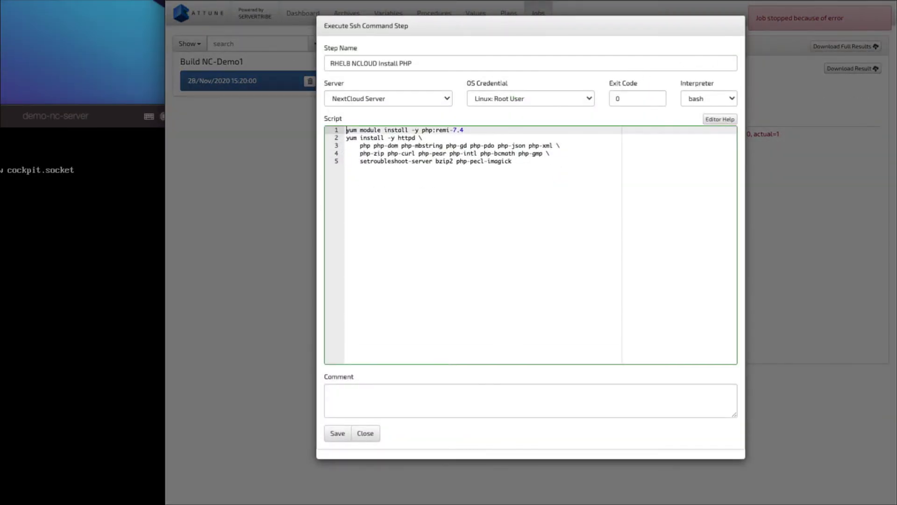
left_click(337, 434)
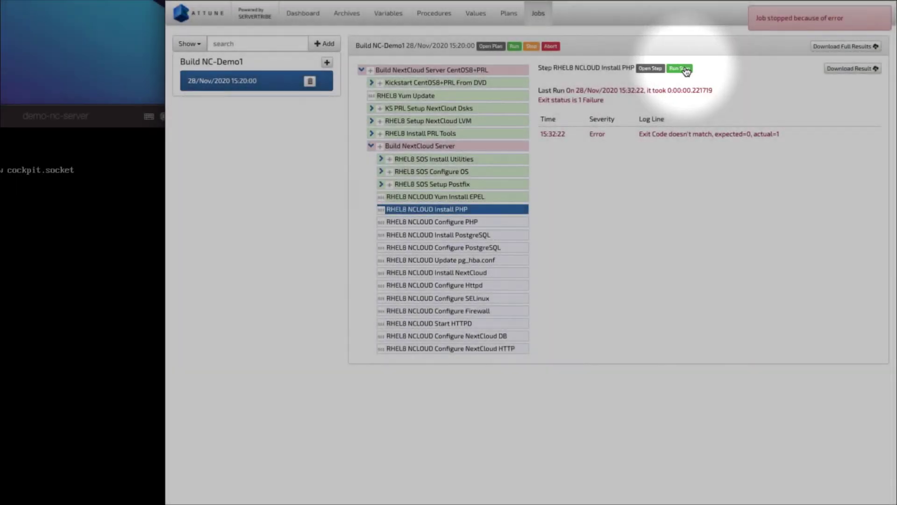
left_click(682, 66)
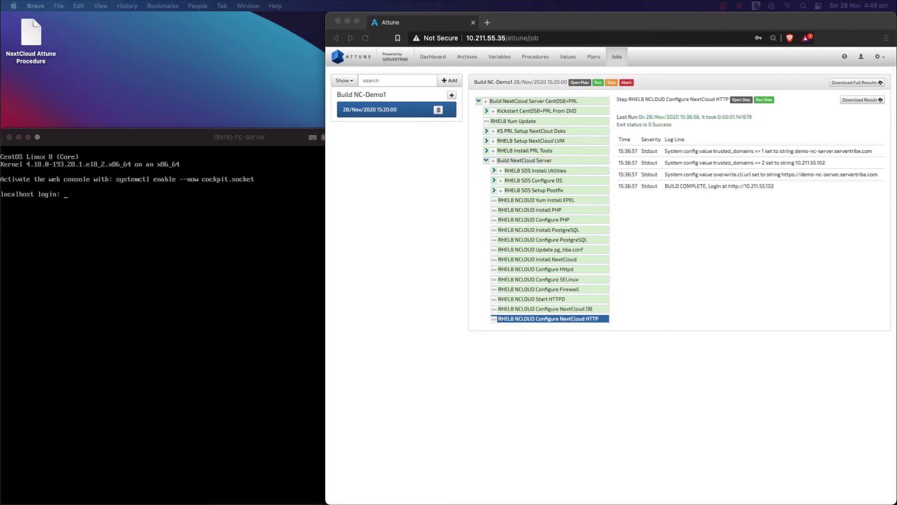
Load the Nextcloud server at 10.211.55.102 in a new browser tab and log in as admin.
left_click(720, 186)
left_click(487, 22)
type("10.211.55.102")
key("Return")
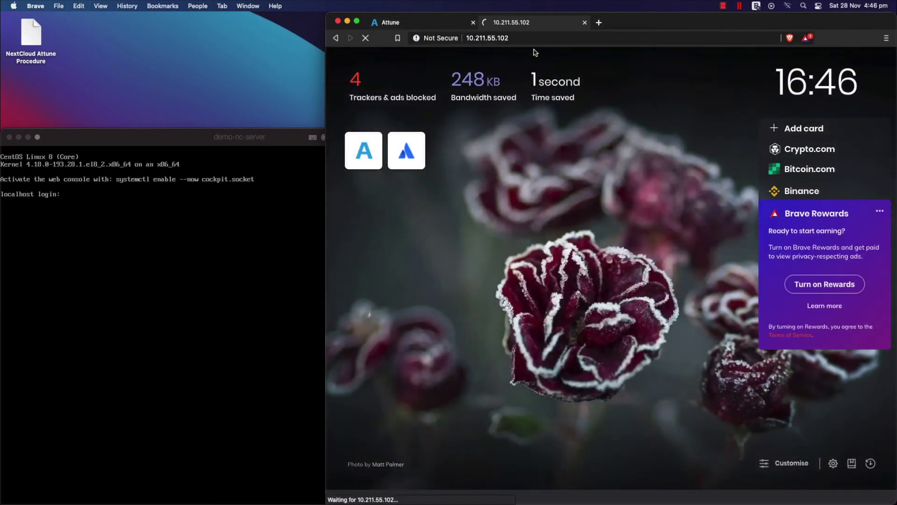
left_click(608, 165)
type("admin")
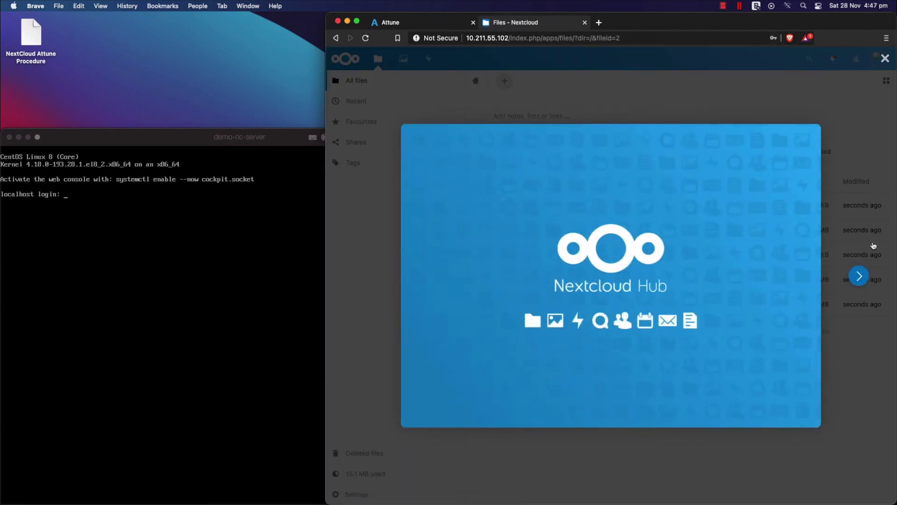
Dismiss the welcome slides and intro video, then retitle the Documents heading 'Built by ServerTribe Attune'.
left_click(859, 277)
left_click(858, 276)
left_click(858, 276)
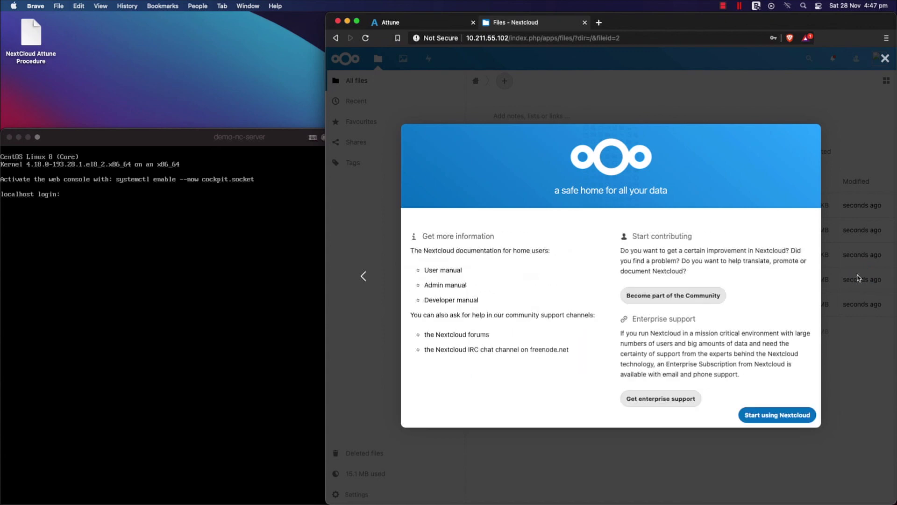
left_click(858, 277)
left_click(538, 281)
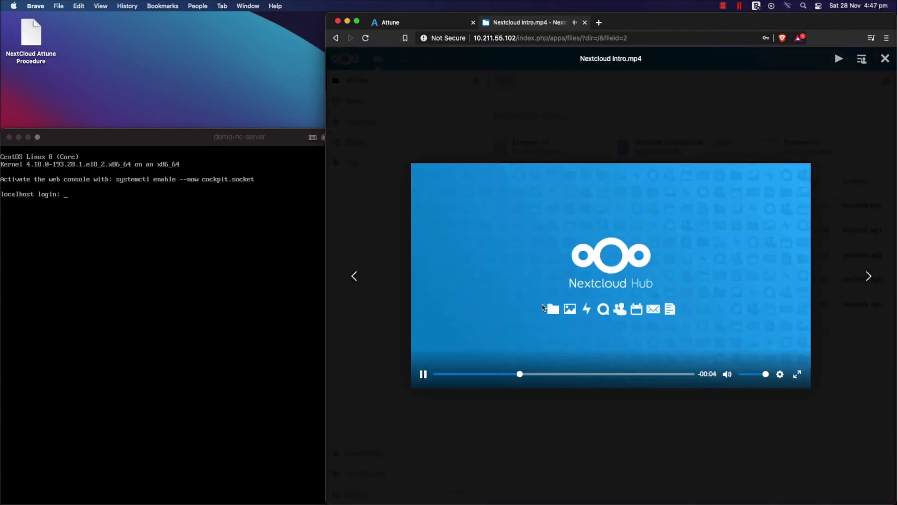
left_click(885, 58)
left_click(537, 142)
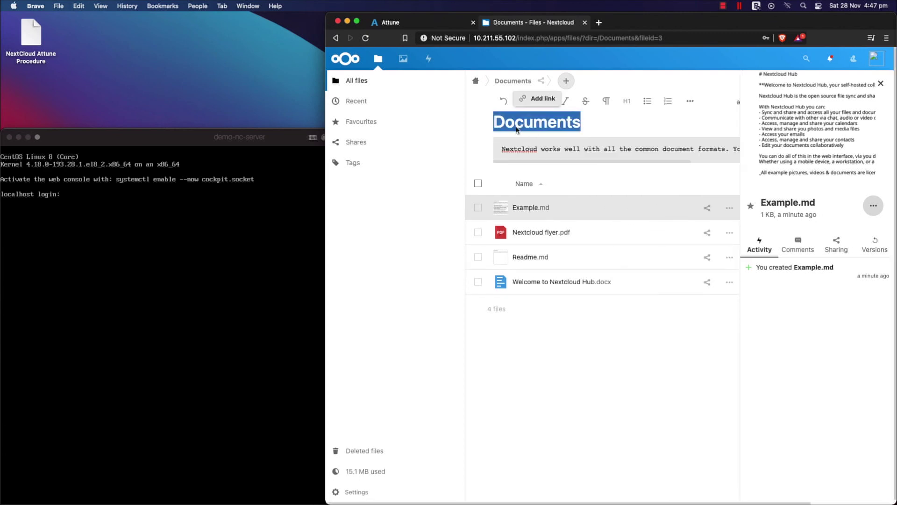
type("ServerTribe Attune")
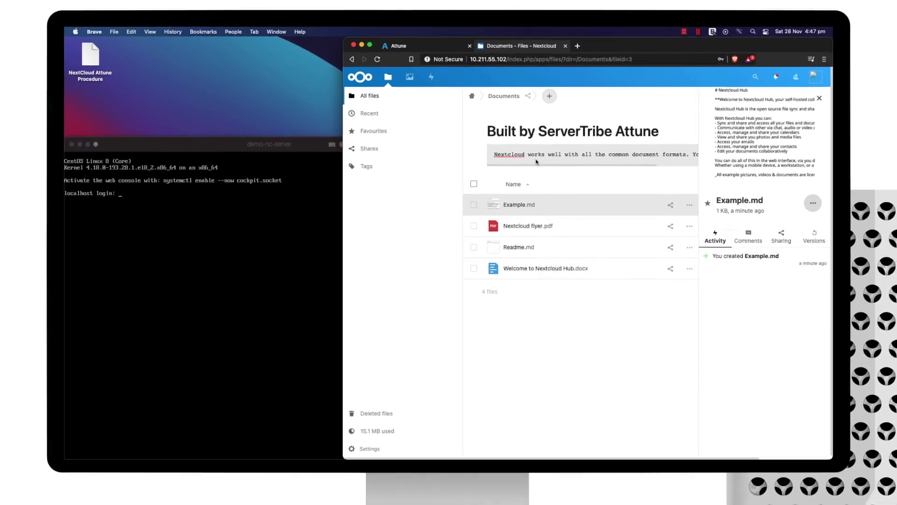
Close the Example.md details sidebar to reveal the Documents files' sizes and modified dates.
left_click(792, 97)
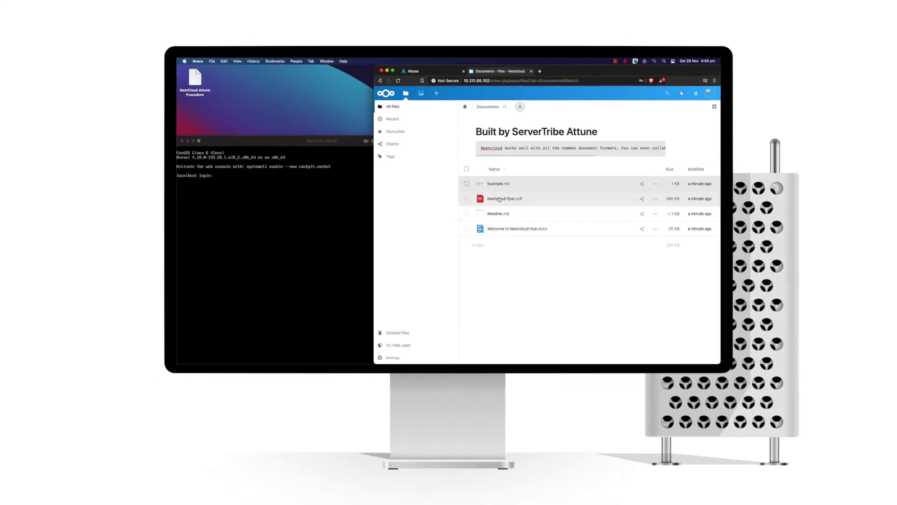